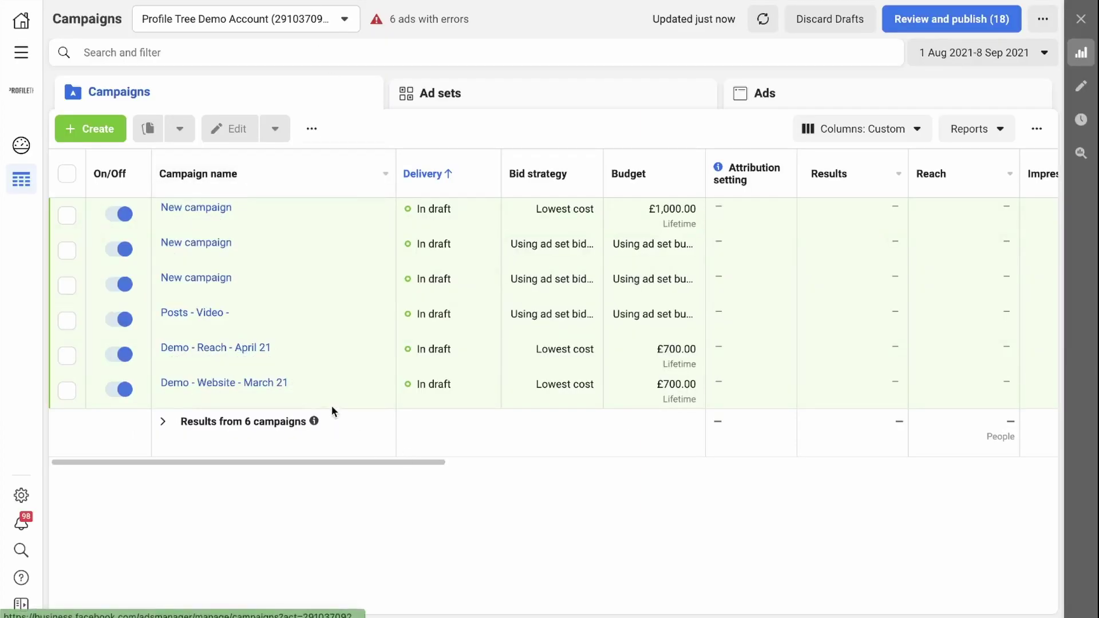
Create a new campaign with Conversions as its objective and continue to the draft
click(74, 129)
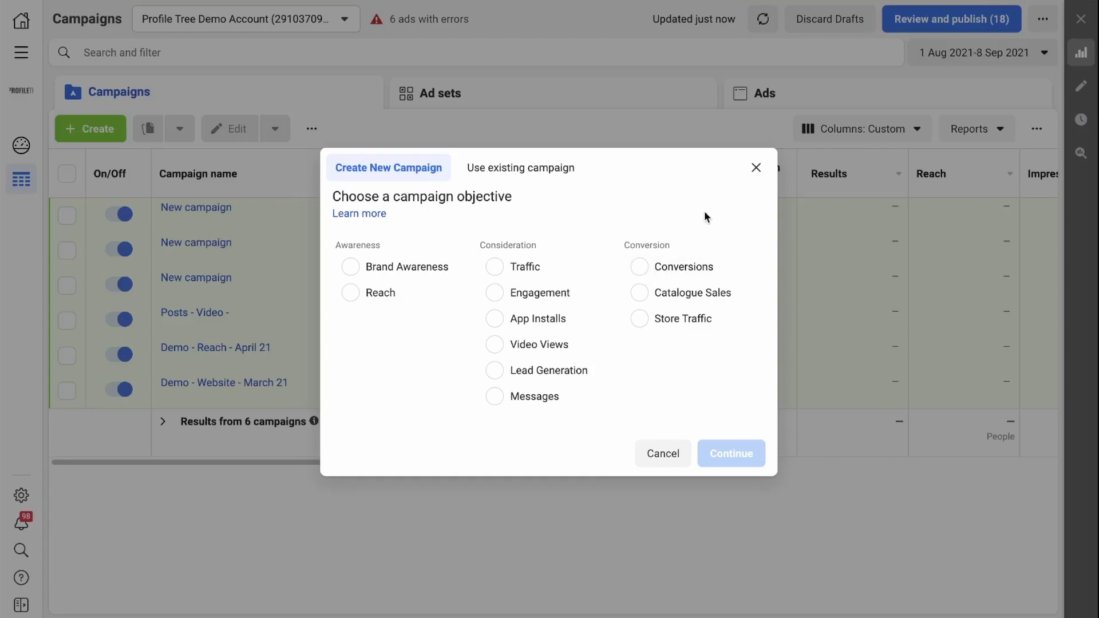
click(756, 168)
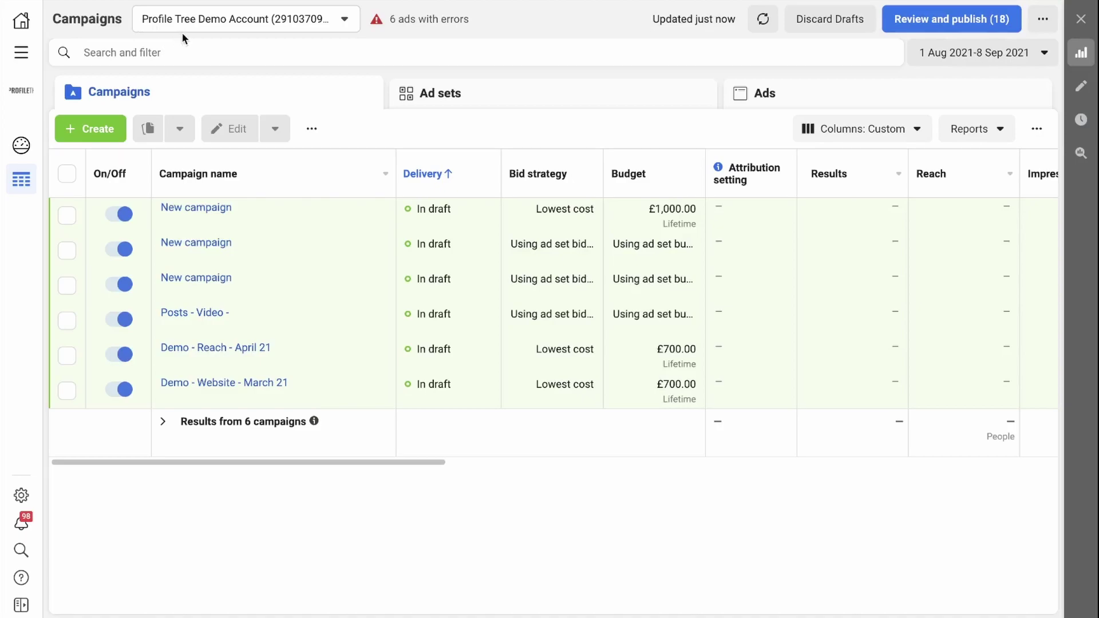
click(101, 135)
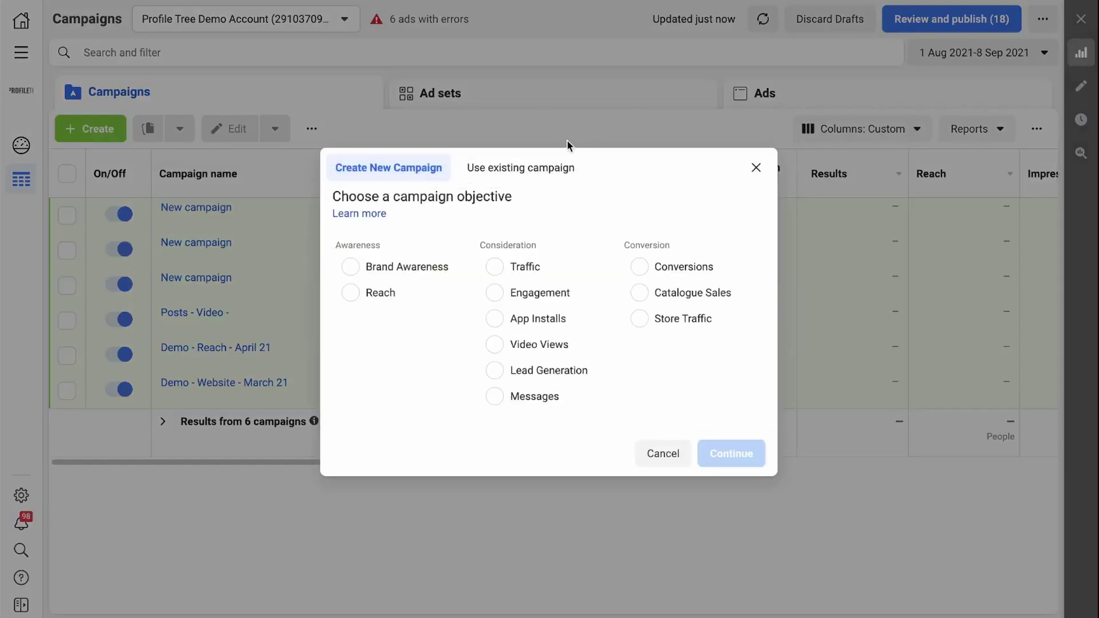
click(672, 269)
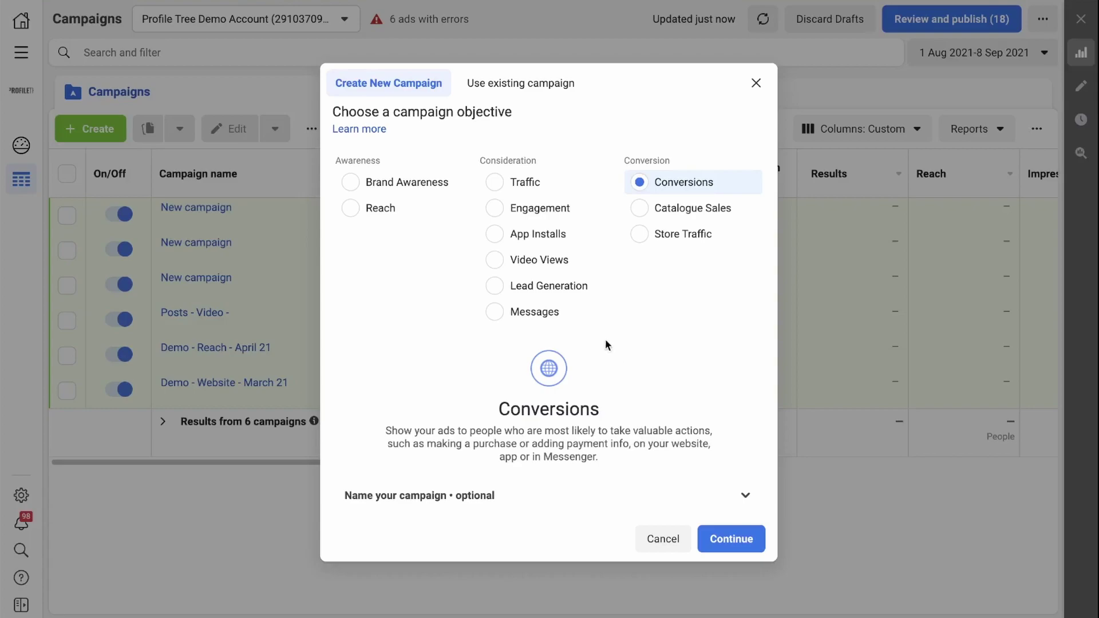
click(733, 540)
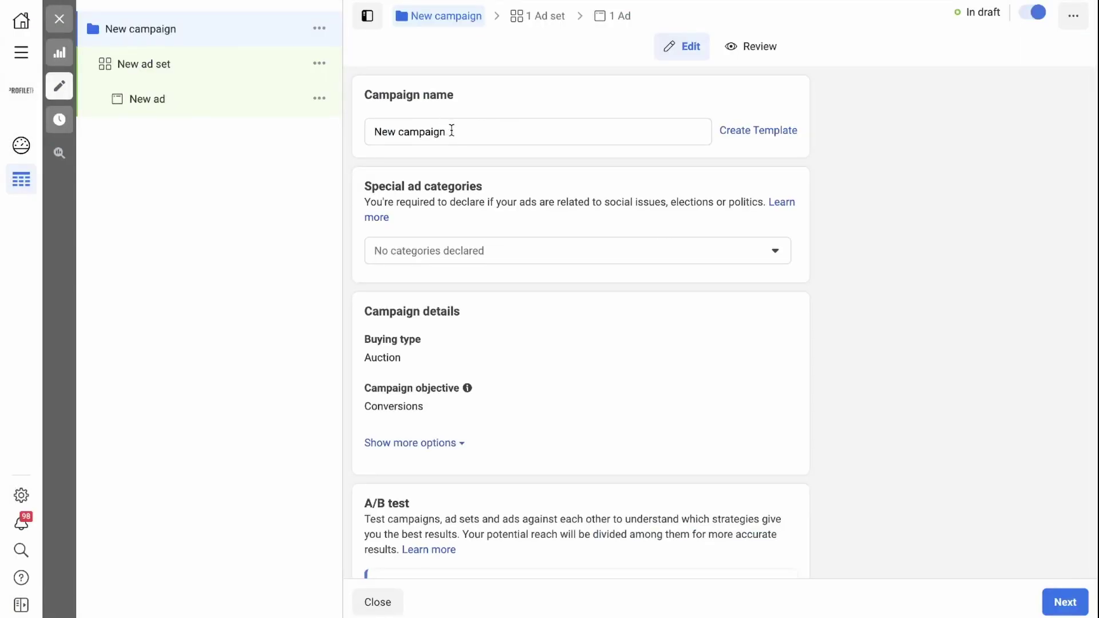
Name the campaign 'ProfileTree Conversion campaign_Test' and leave special ad categories empty
click(452, 130)
key(ctrl+a)
text(ProfileTree Conversion campaign_Test)
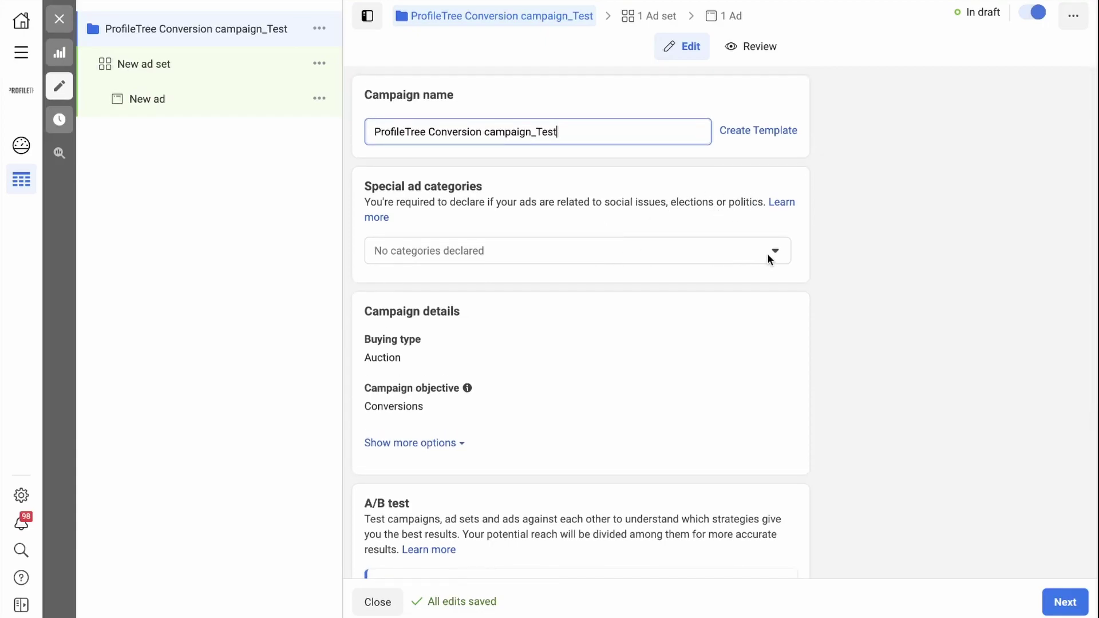
click(774, 252)
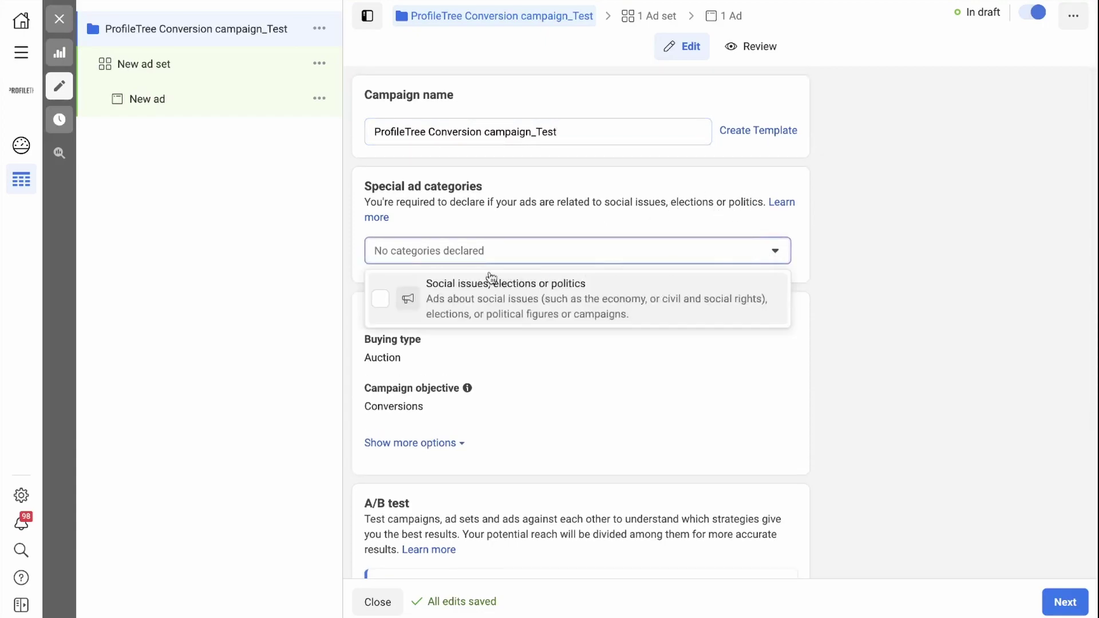
click(775, 250)
scroll(613, 327, down, 3)
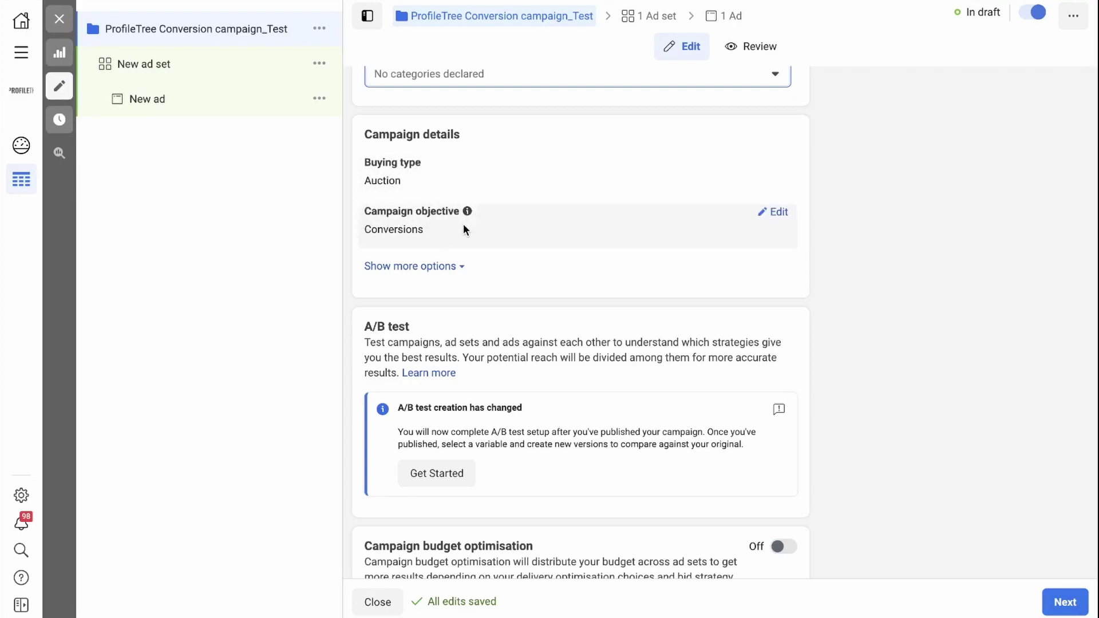
Enable campaign budget optimisation with a Lifetime budget of £500.00
scroll(603, 269, down, 1)
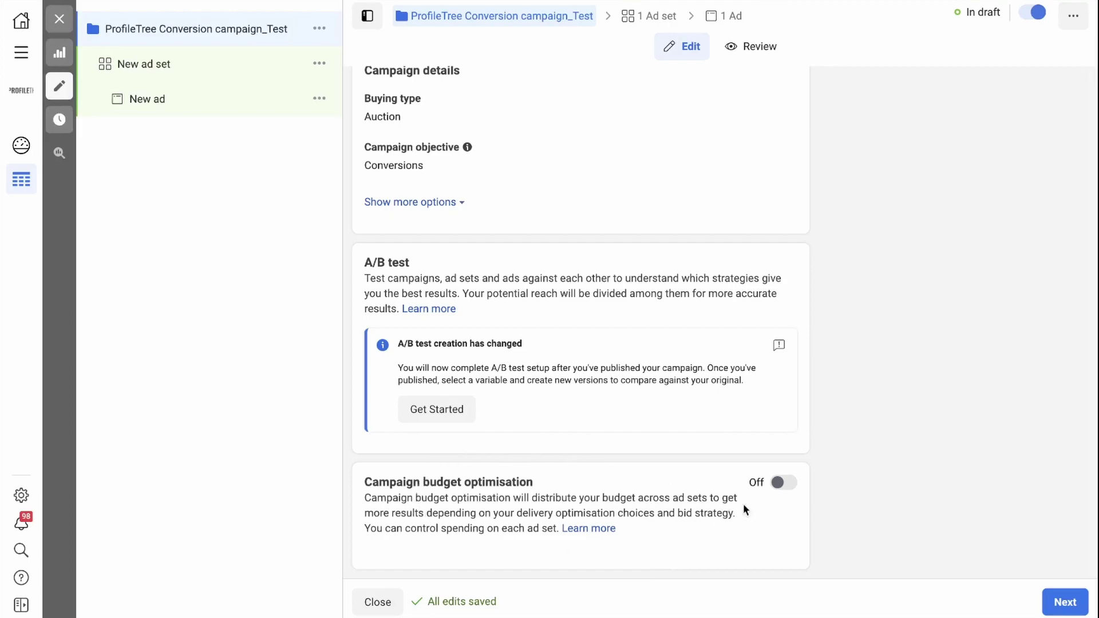
click(779, 486)
scroll(768, 488, down, 2)
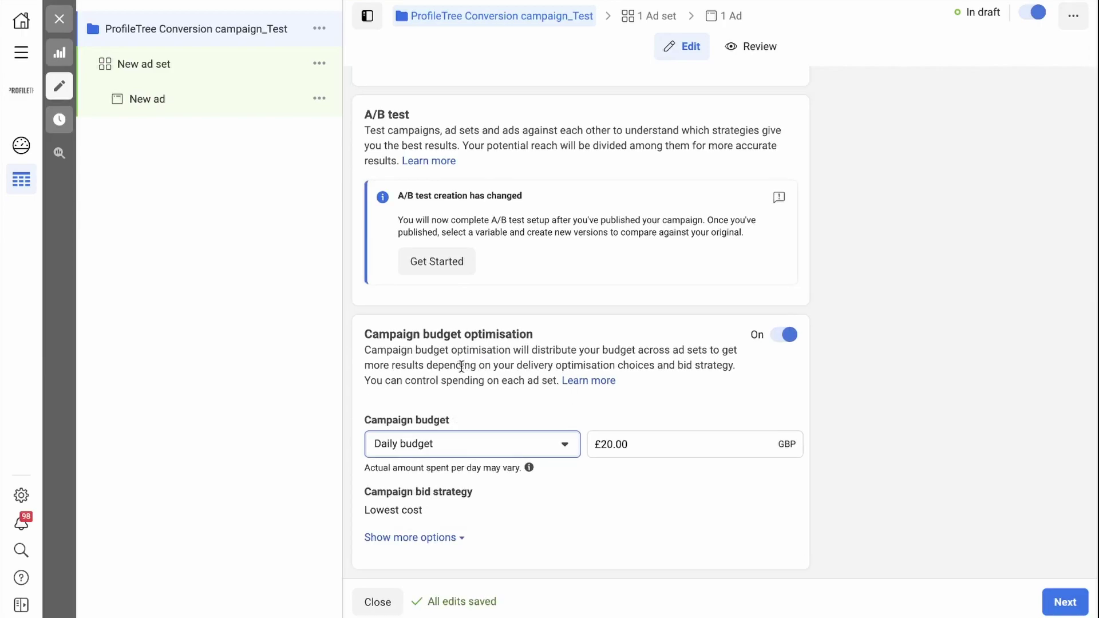
click(565, 448)
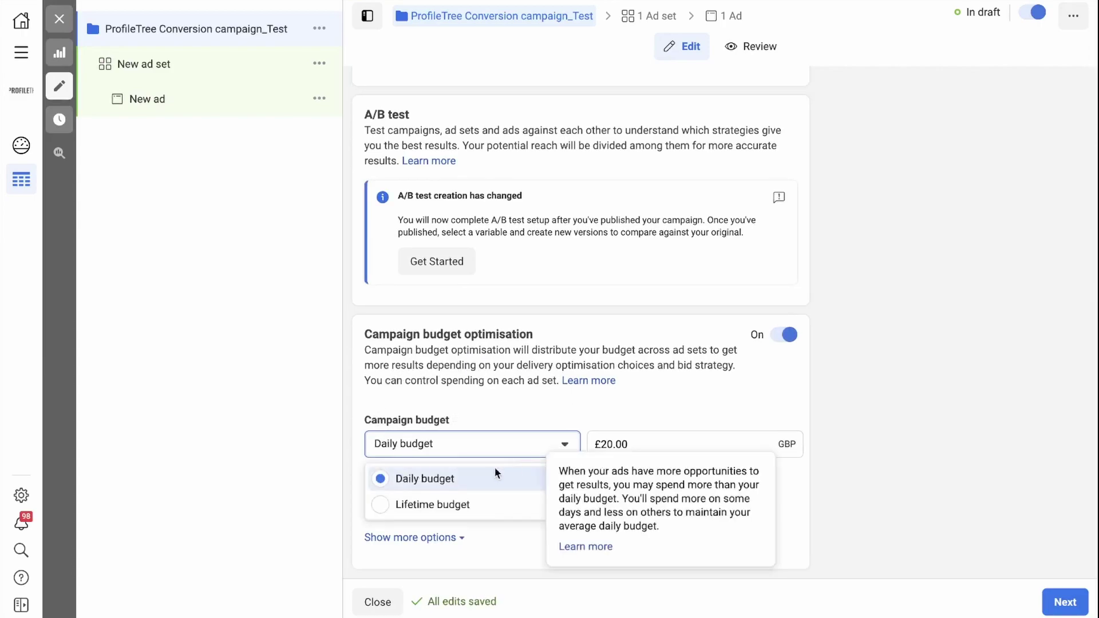
click(443, 506)
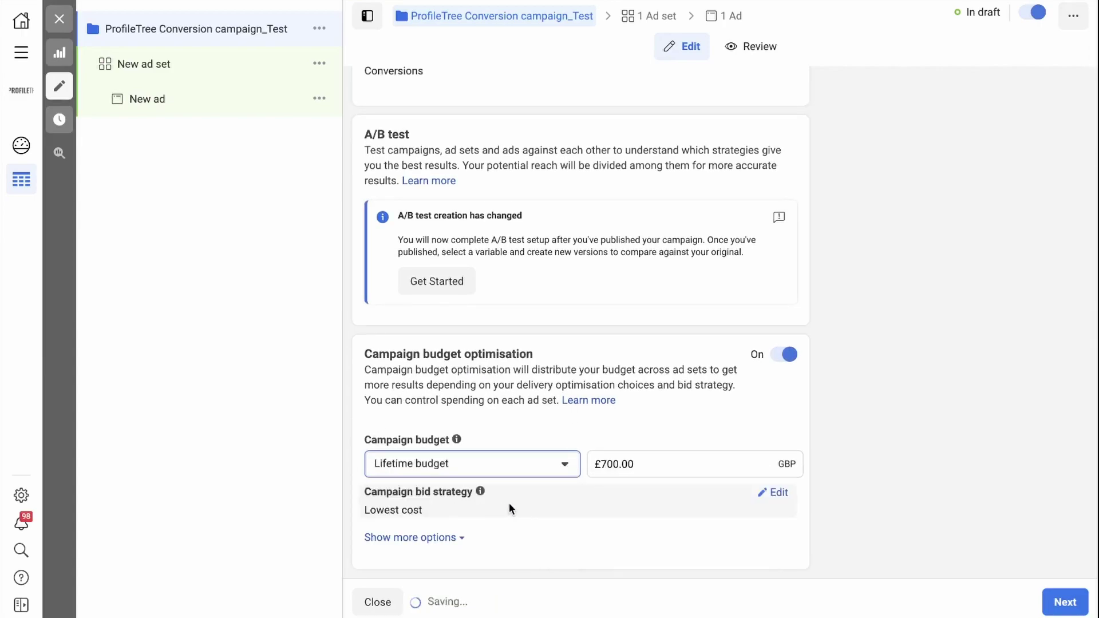
click(610, 464)
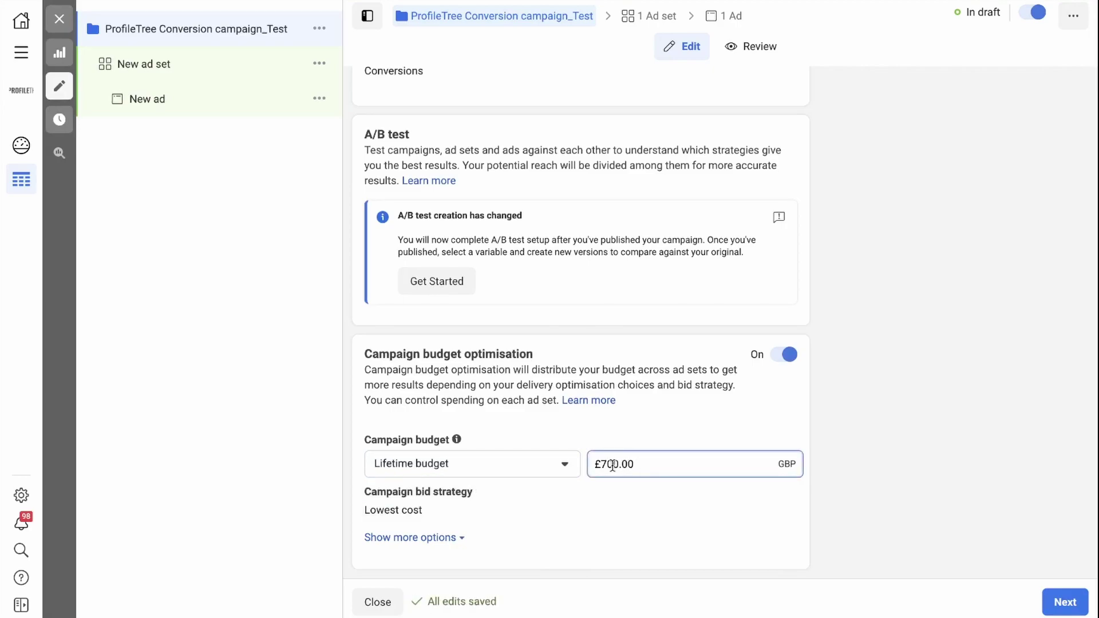
key(BackSpace)
text(5)
click(644, 428)
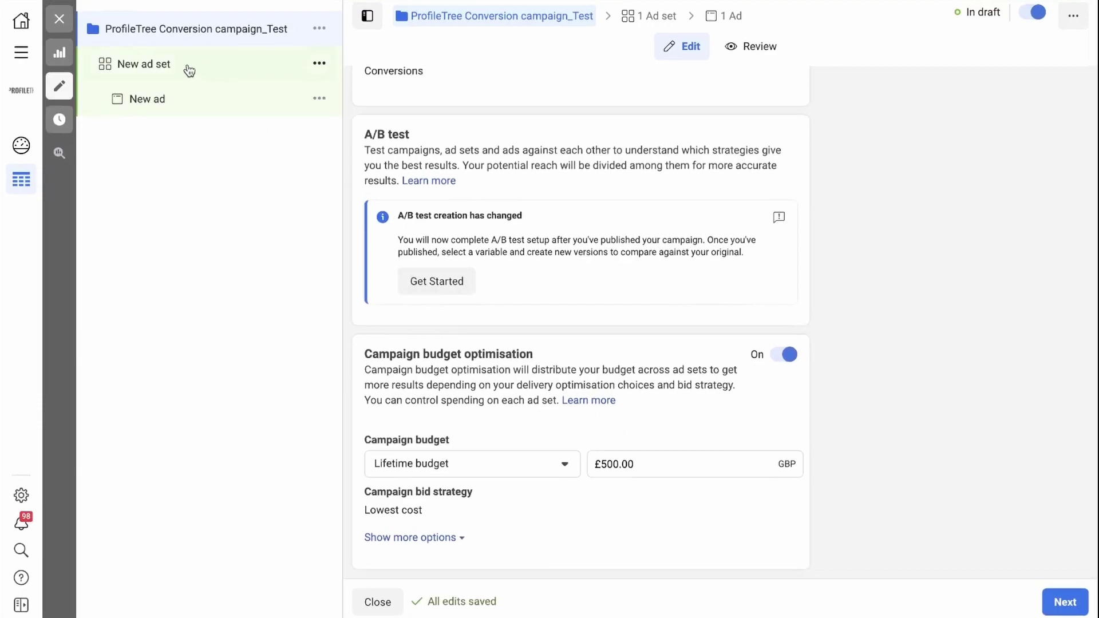
Rename the campaign's ad set to 'PT Conversion_Test'
click(136, 69)
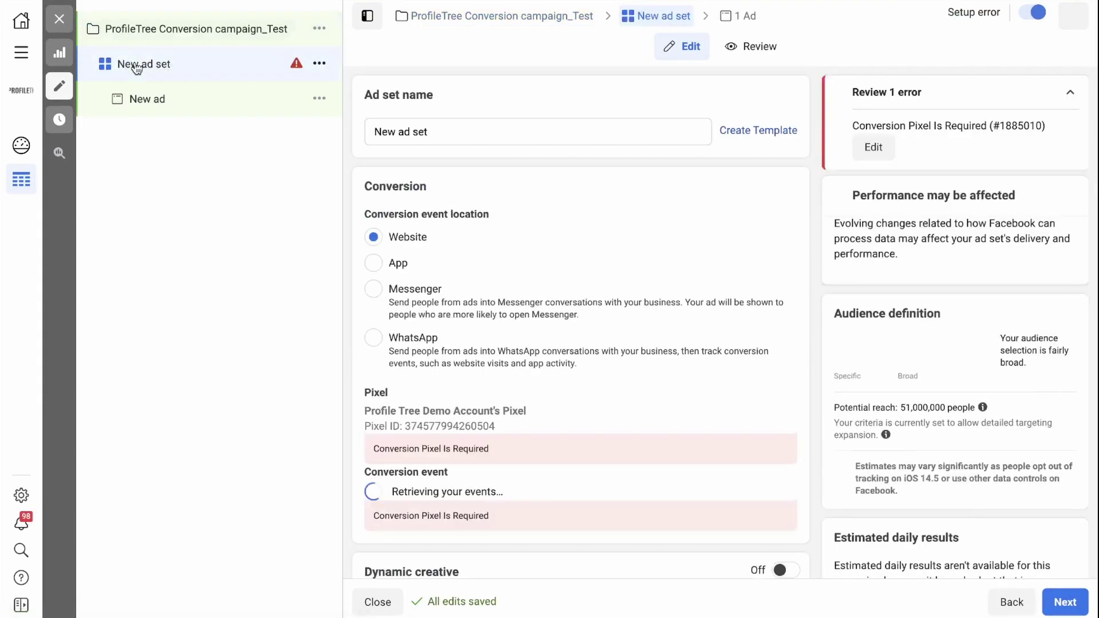
triple_click(443, 134)
text(PT Conversion_Test)
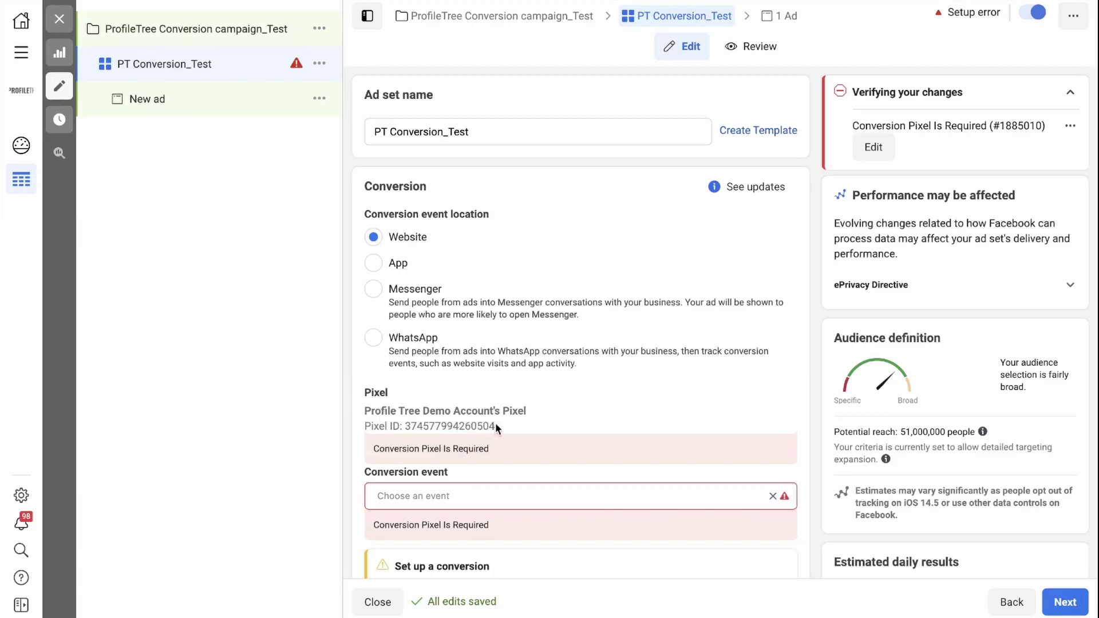
scroll(496, 423, down, 2)
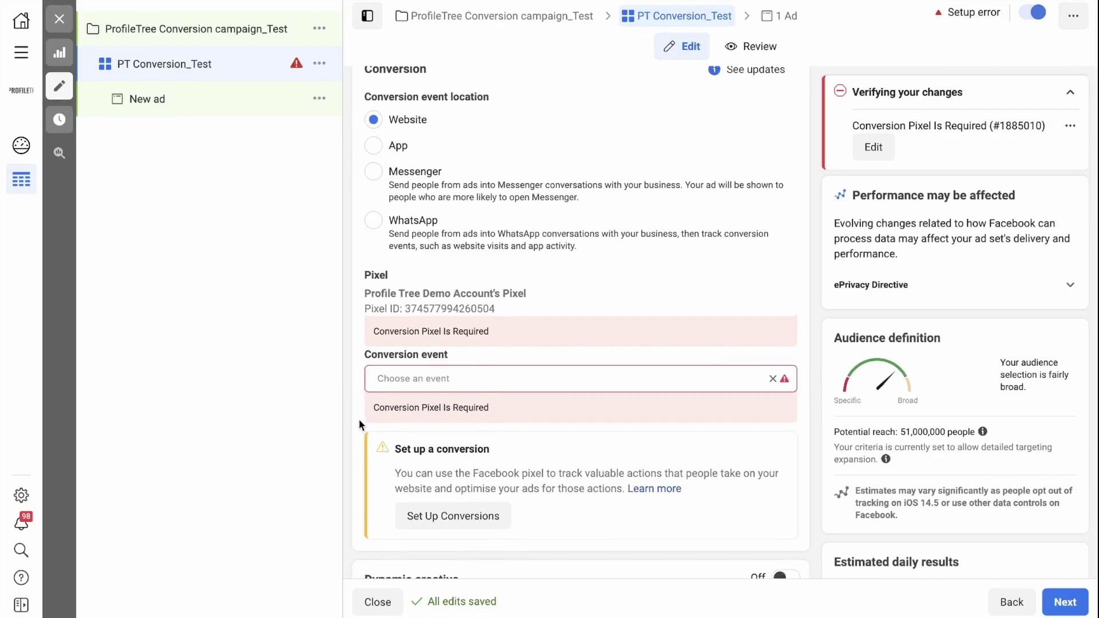
Pick Lead from the inactive events as the ad set's conversion event
click(516, 381)
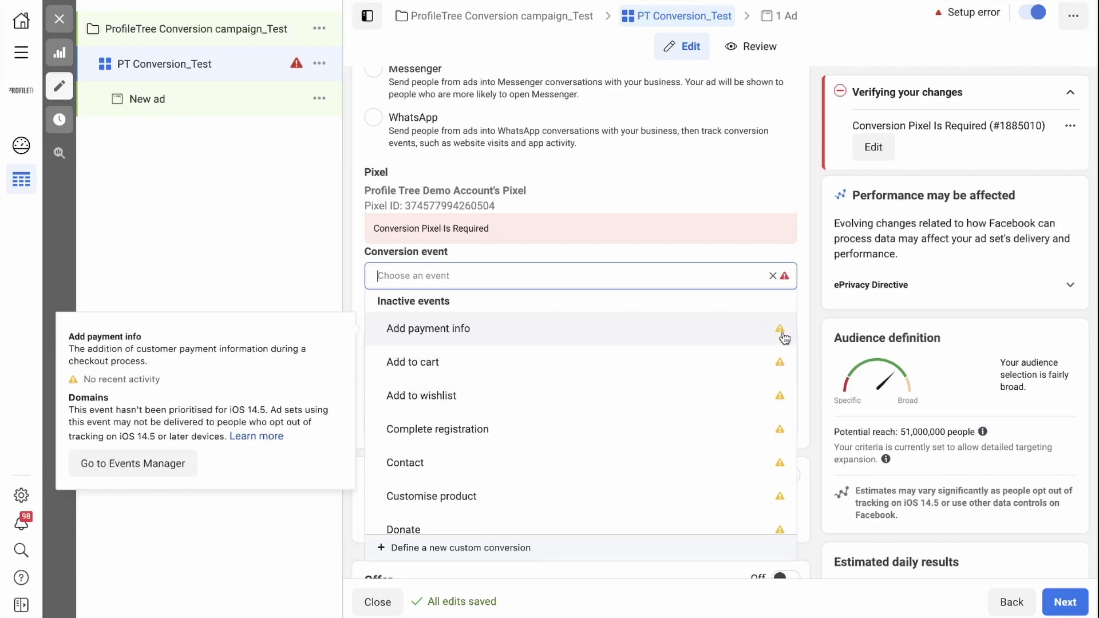
scroll(469, 478, down, 3)
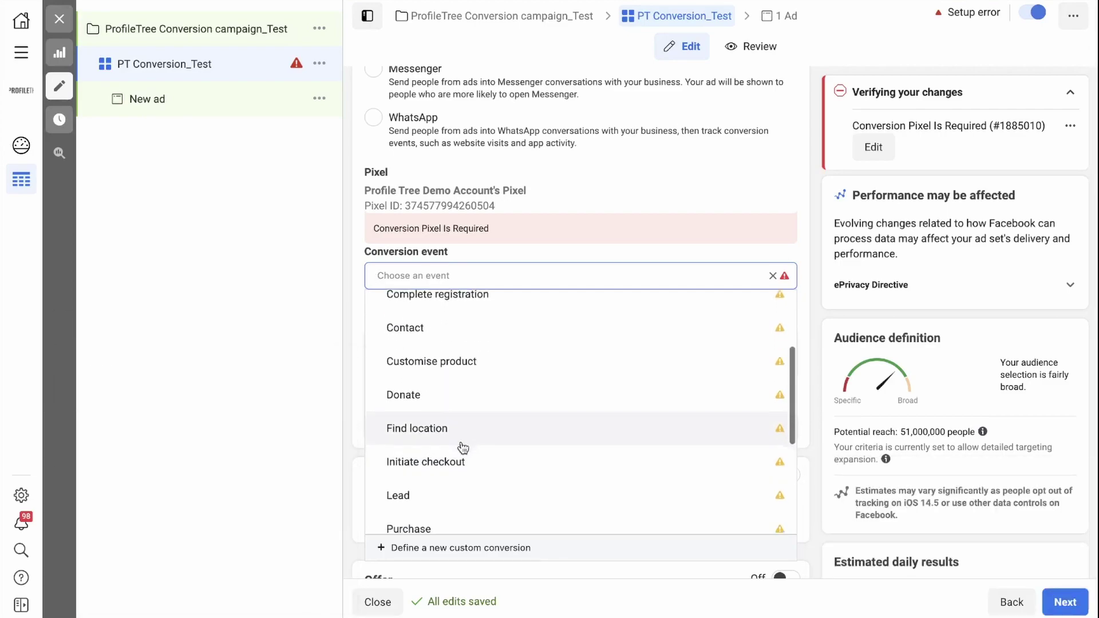
click(408, 485)
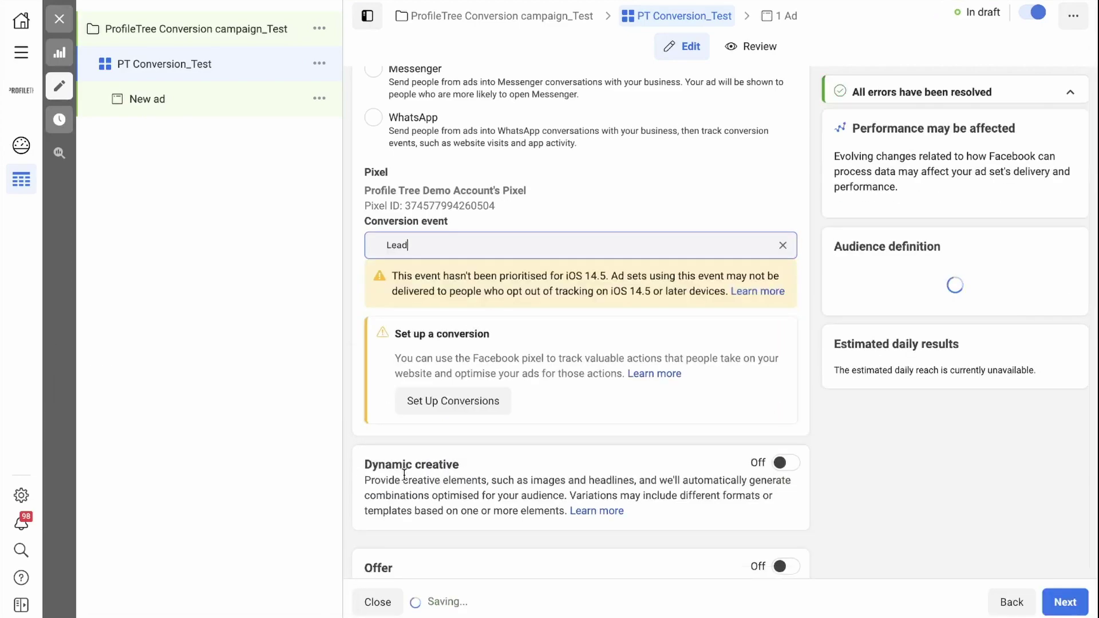
scroll(494, 292, down, 2)
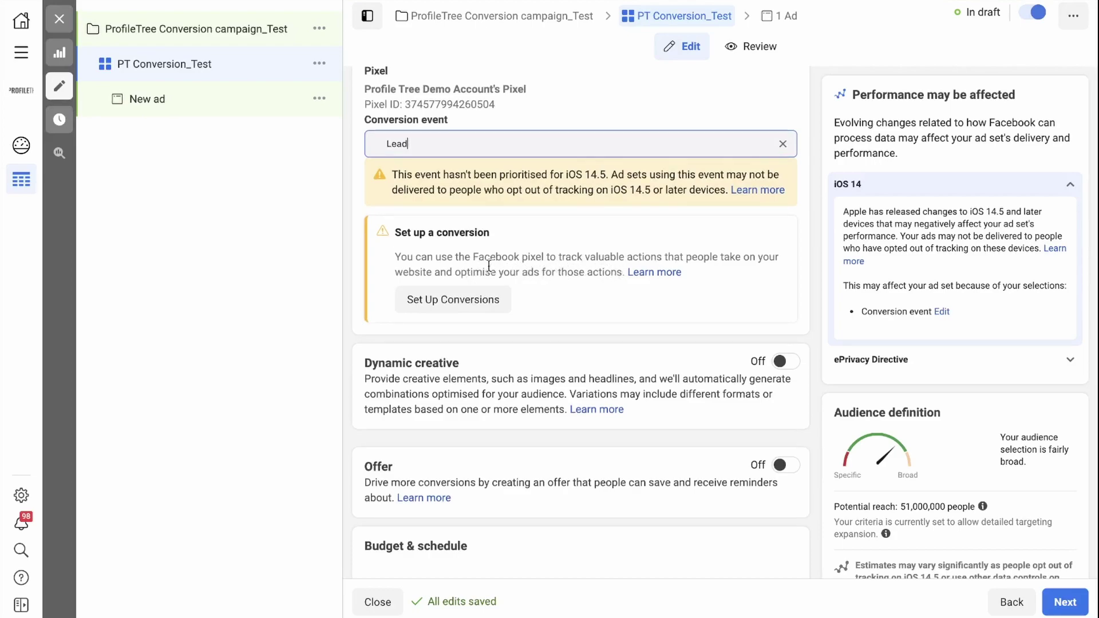
click(453, 240)
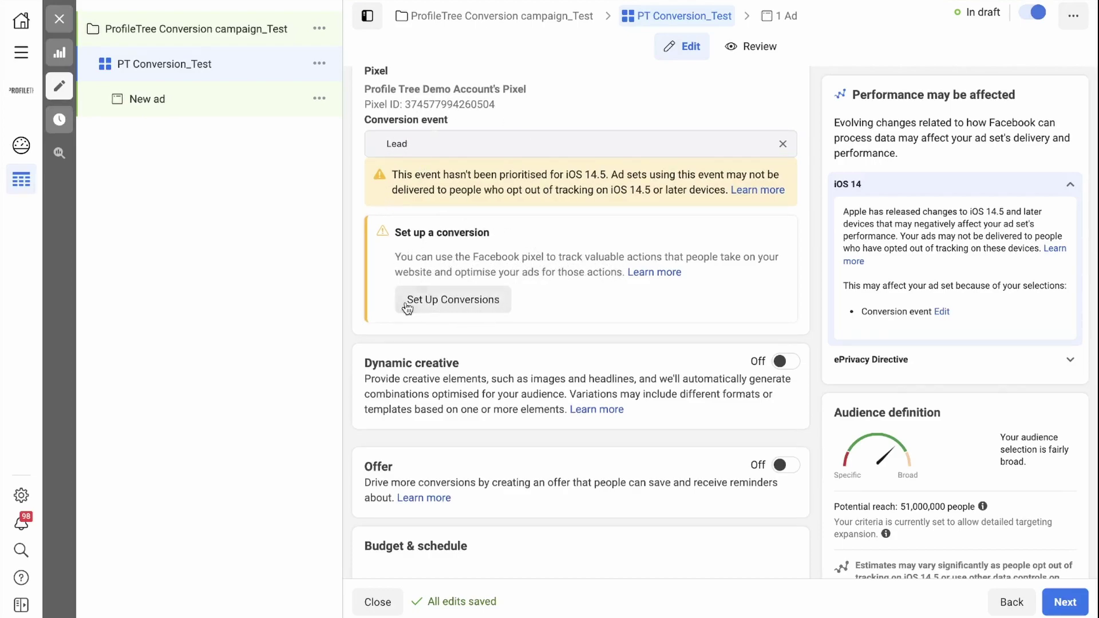
click(470, 303)
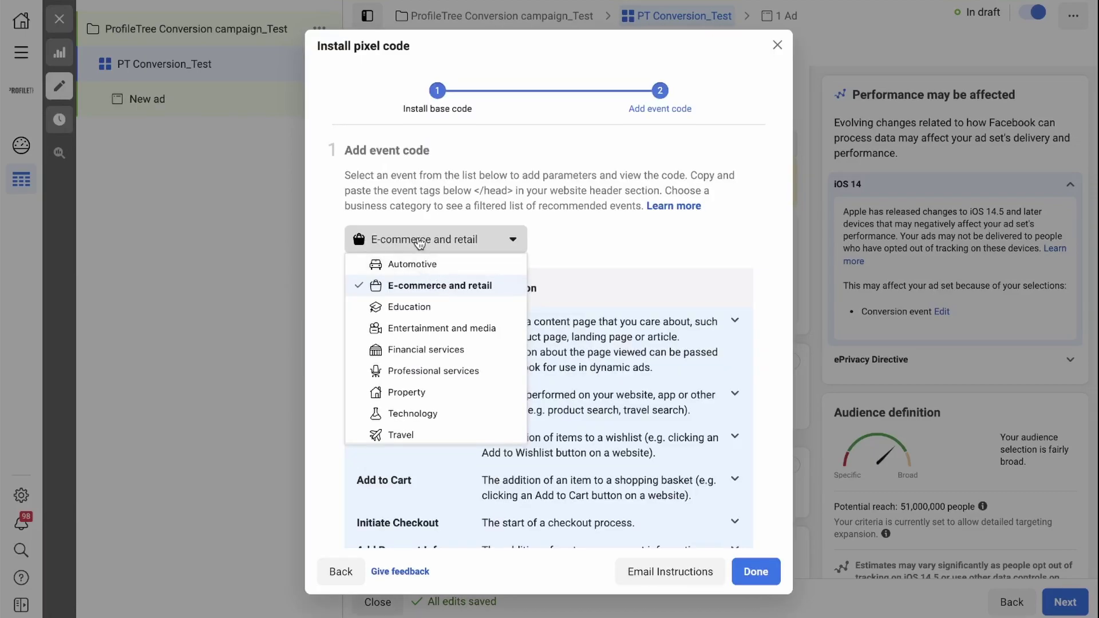
scroll(422, 322, down, 1)
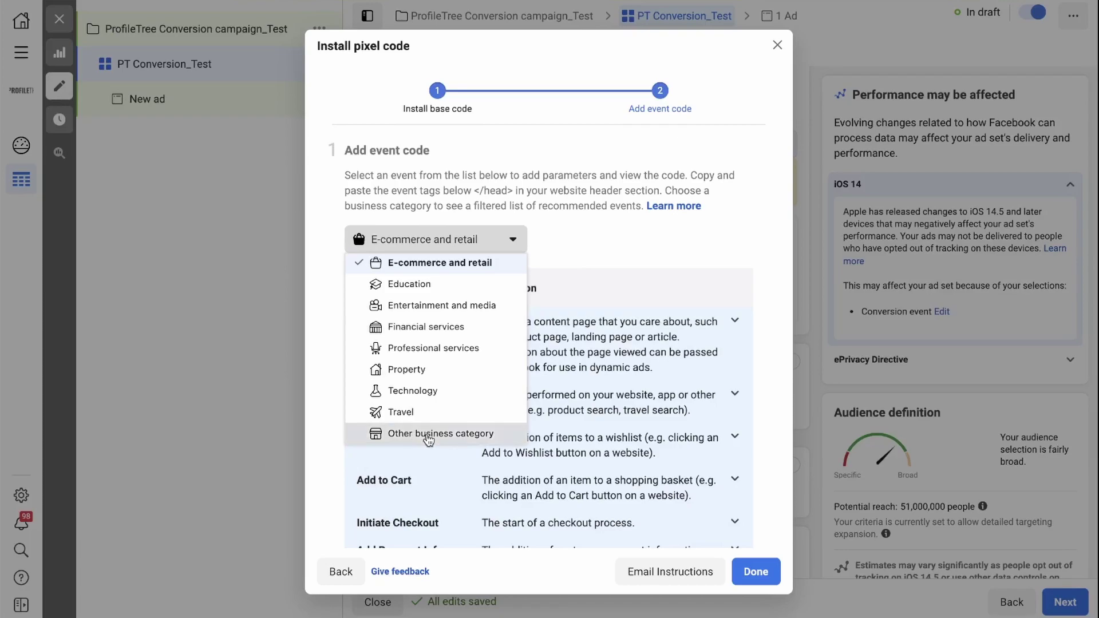
click(400, 438)
click(513, 313)
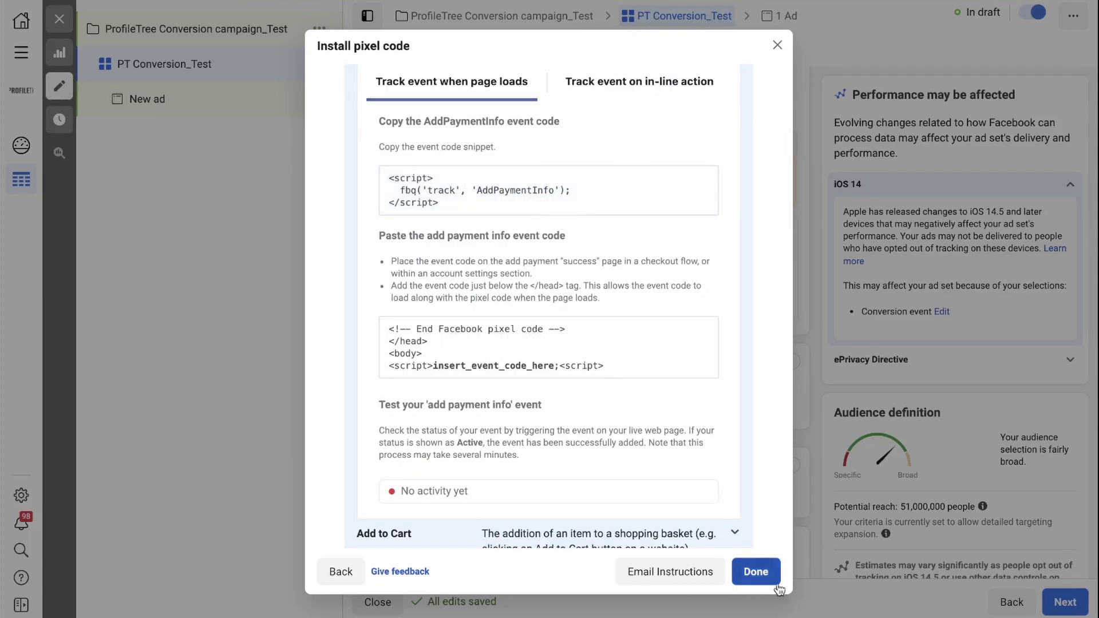
click(756, 572)
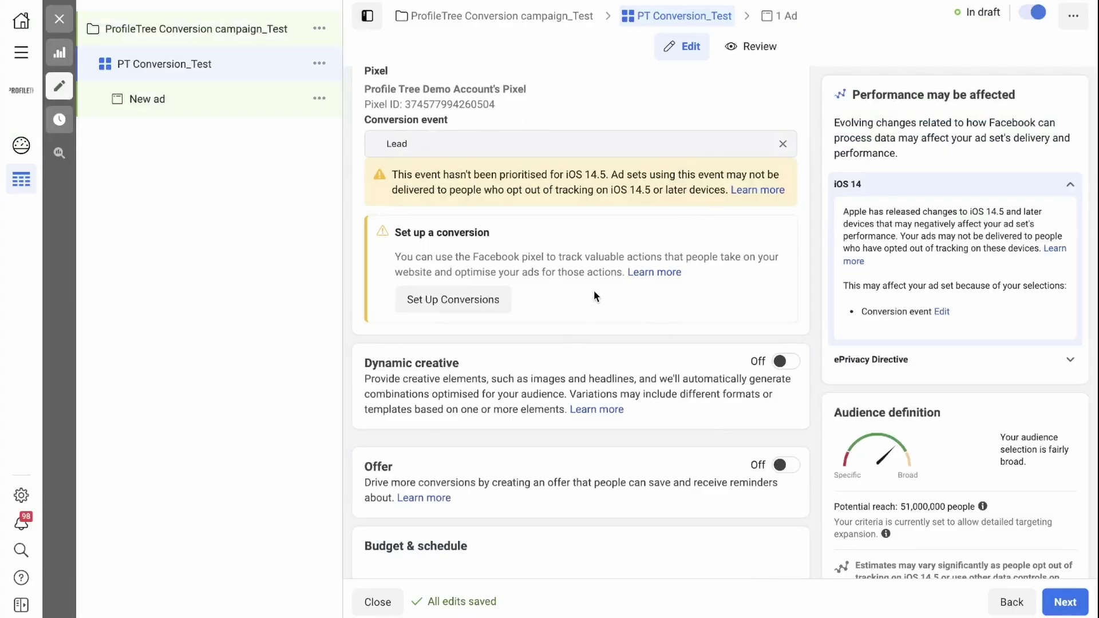
Schedule the ad set to end on 8 October 2021, entering 04 as the end time
scroll(611, 294, down, 6)
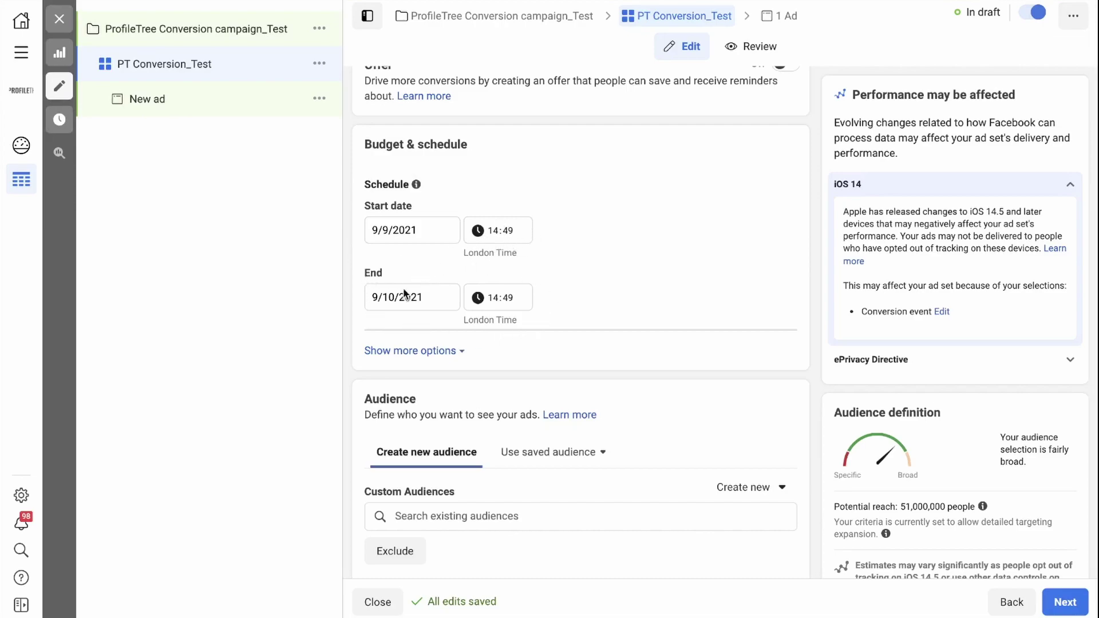
scroll(402, 286, down, 1)
click(402, 239)
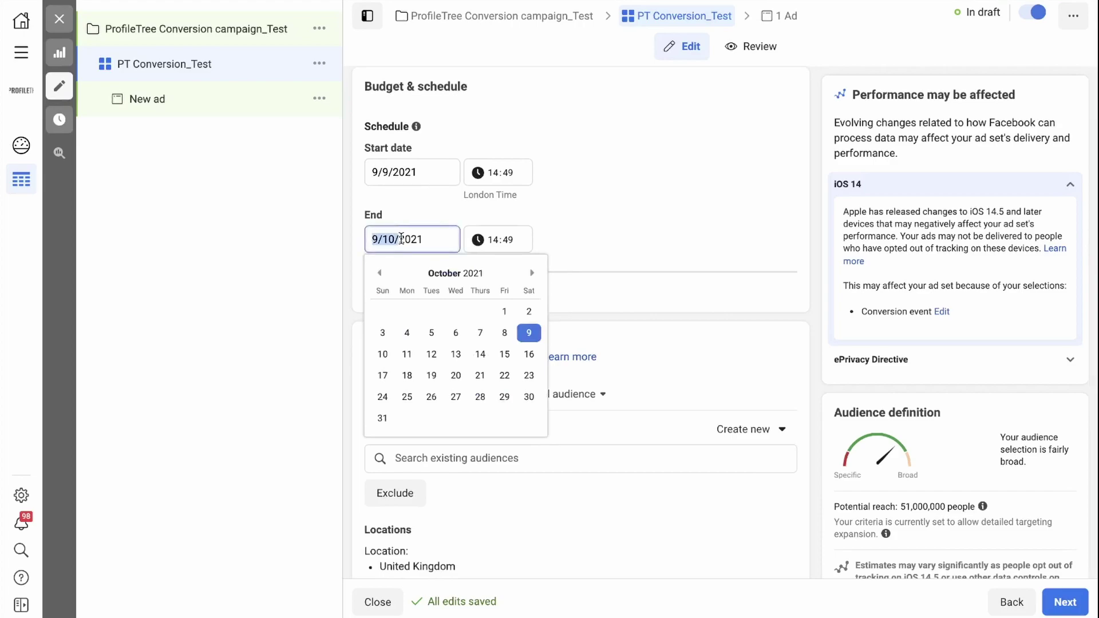
click(504, 334)
click(493, 244)
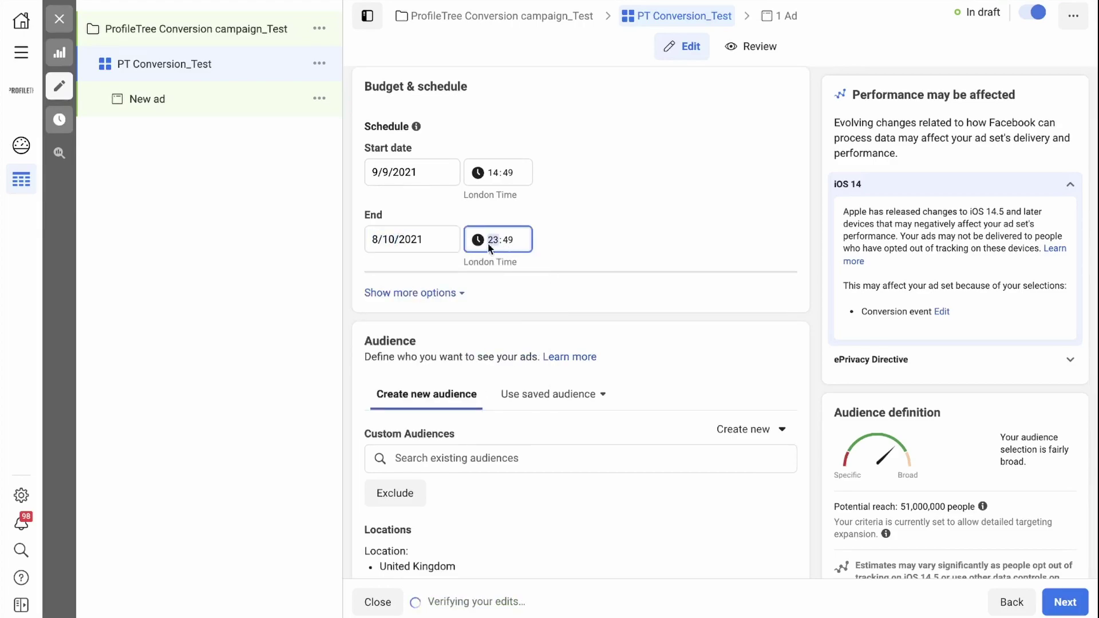
text(04)
scroll(569, 180, down, 4)
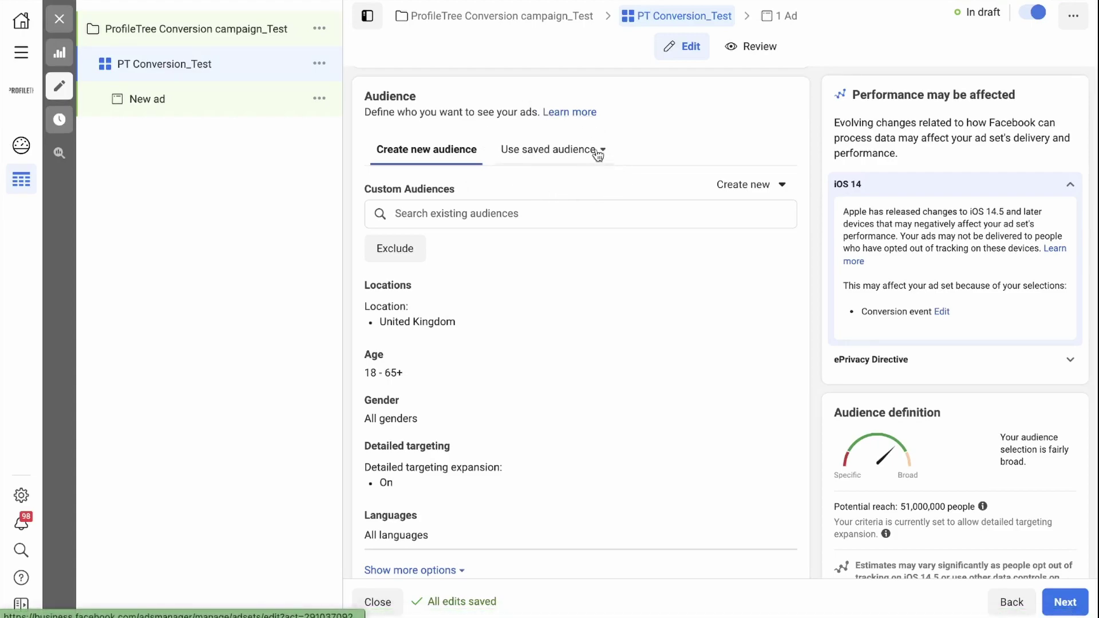
Look through the saved audiences and close the list without applying one
click(595, 152)
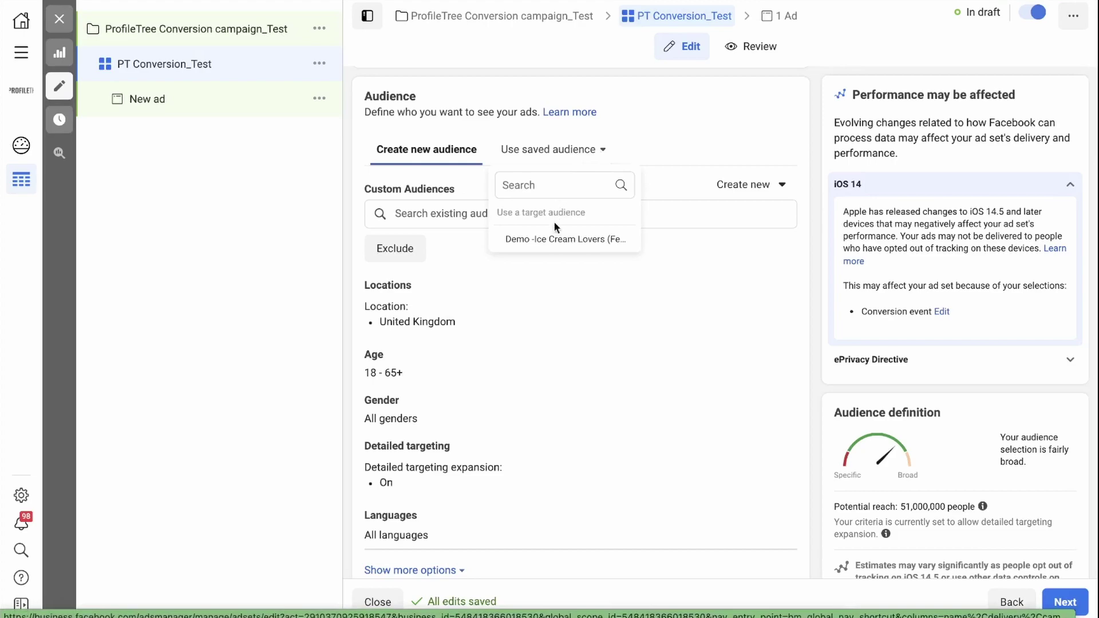
mouse_move(546, 245)
click(656, 126)
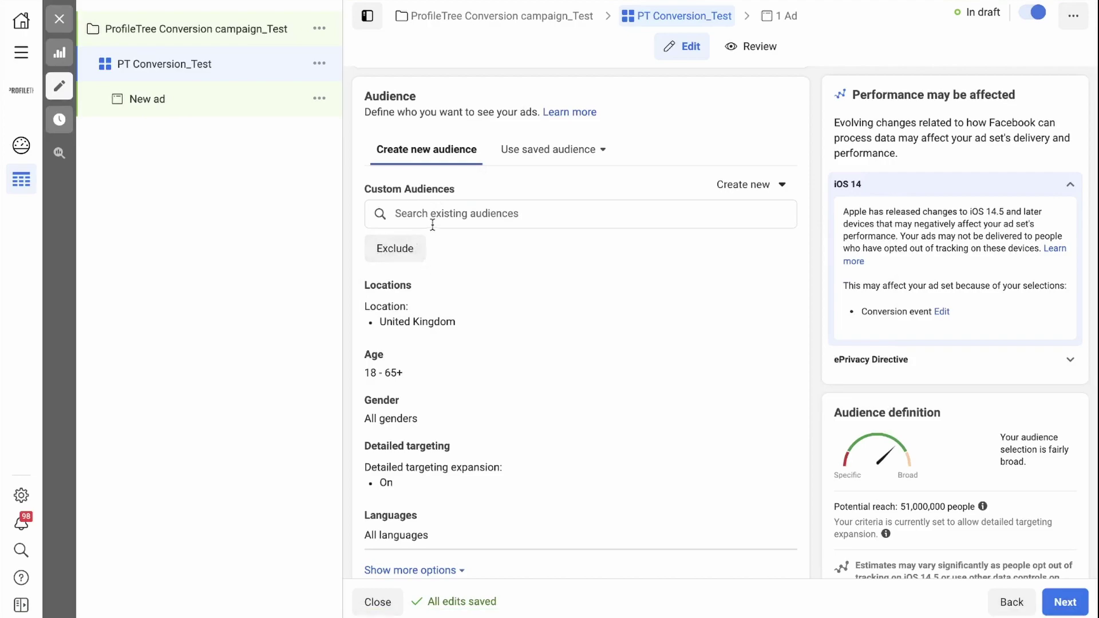
Open detailed targeting and turn on detailed targeting expansion
scroll(434, 276, down, 2)
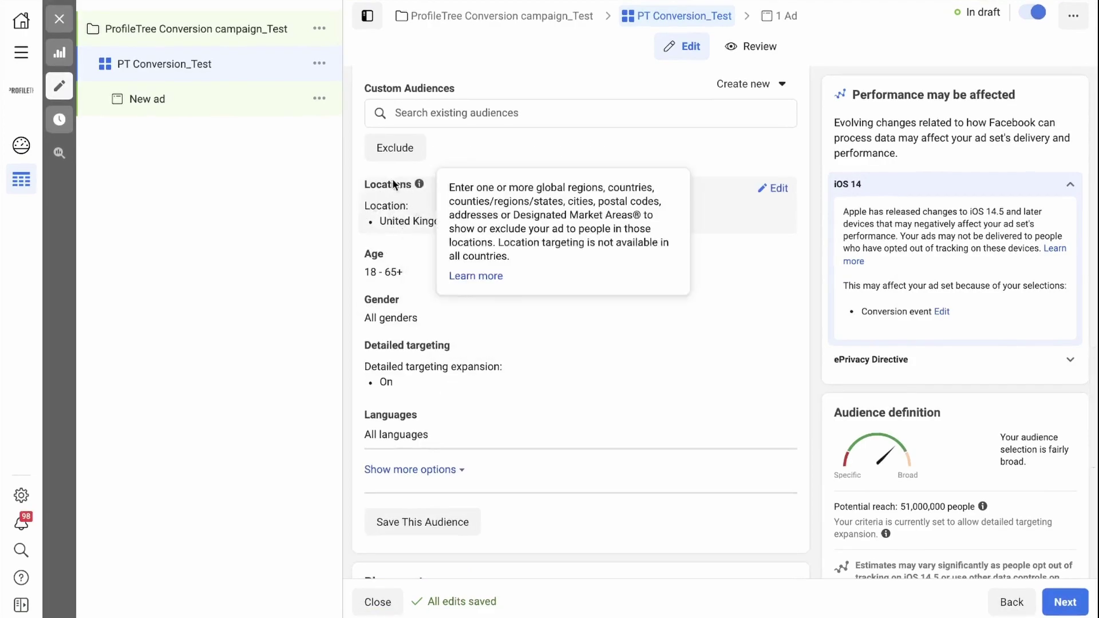
scroll(445, 243, down, 1)
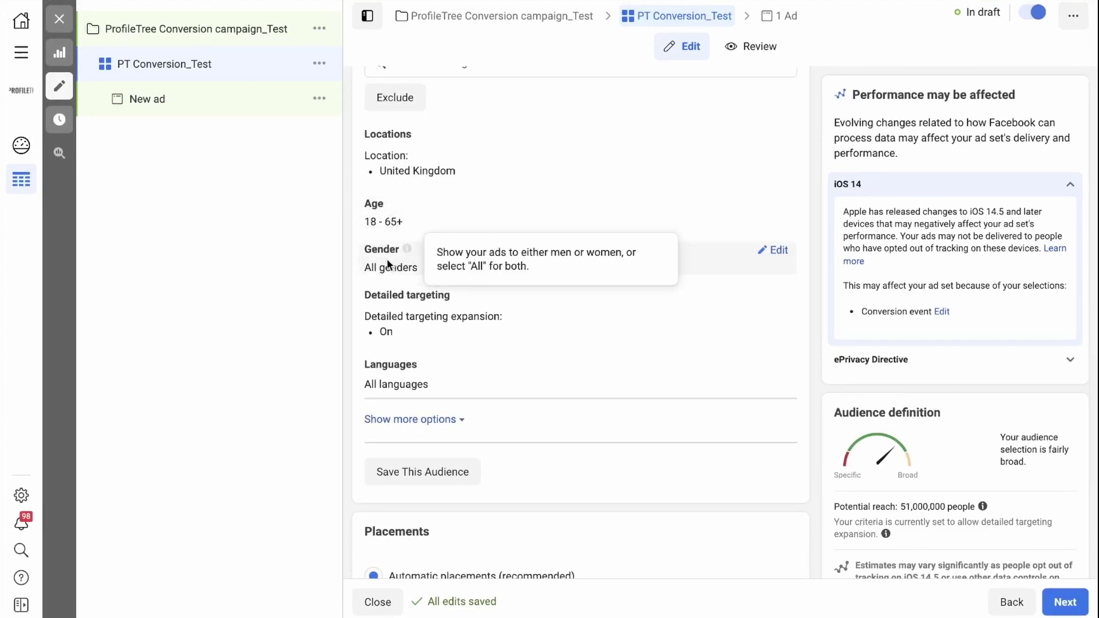
scroll(595, 280, down, 1)
scroll(607, 280, down, 1)
click(659, 246)
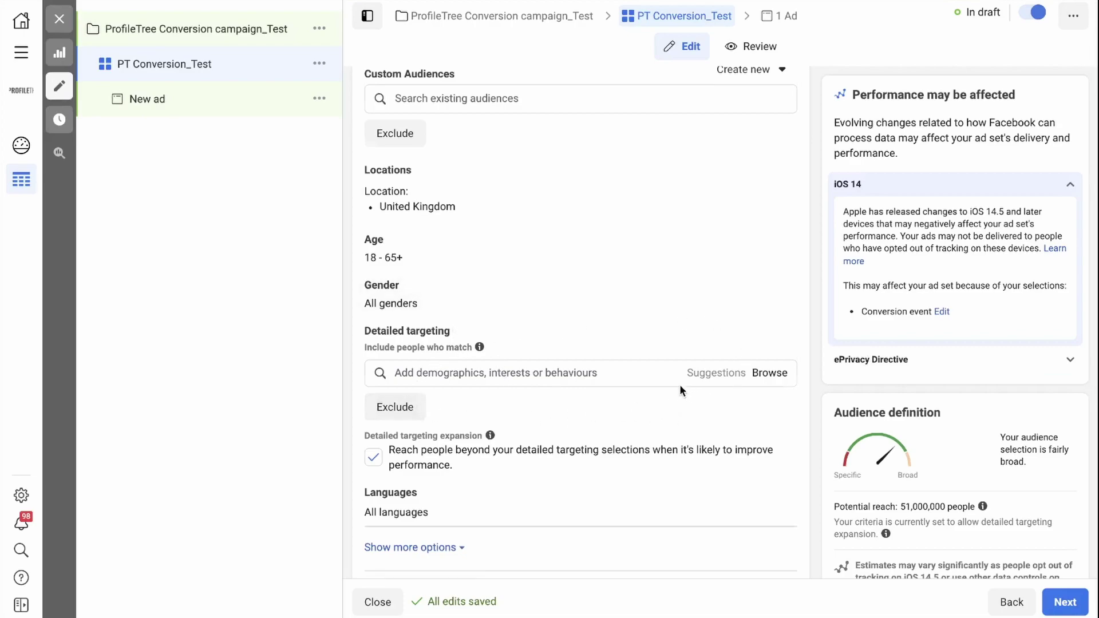
scroll(682, 388, down, 2)
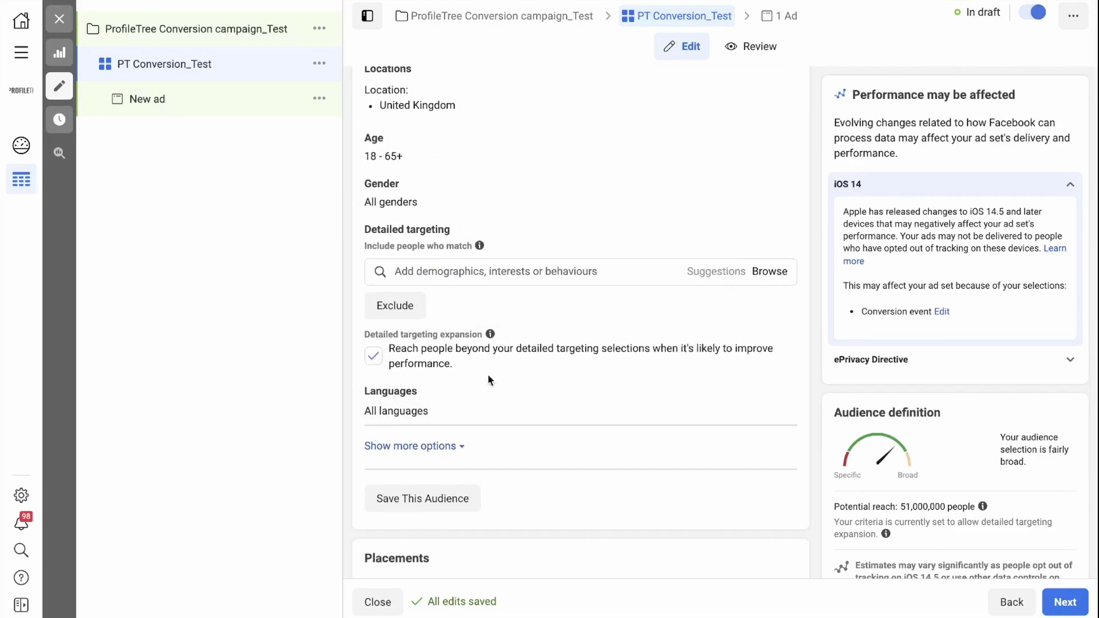
click(375, 357)
scroll(550, 336, down, 1)
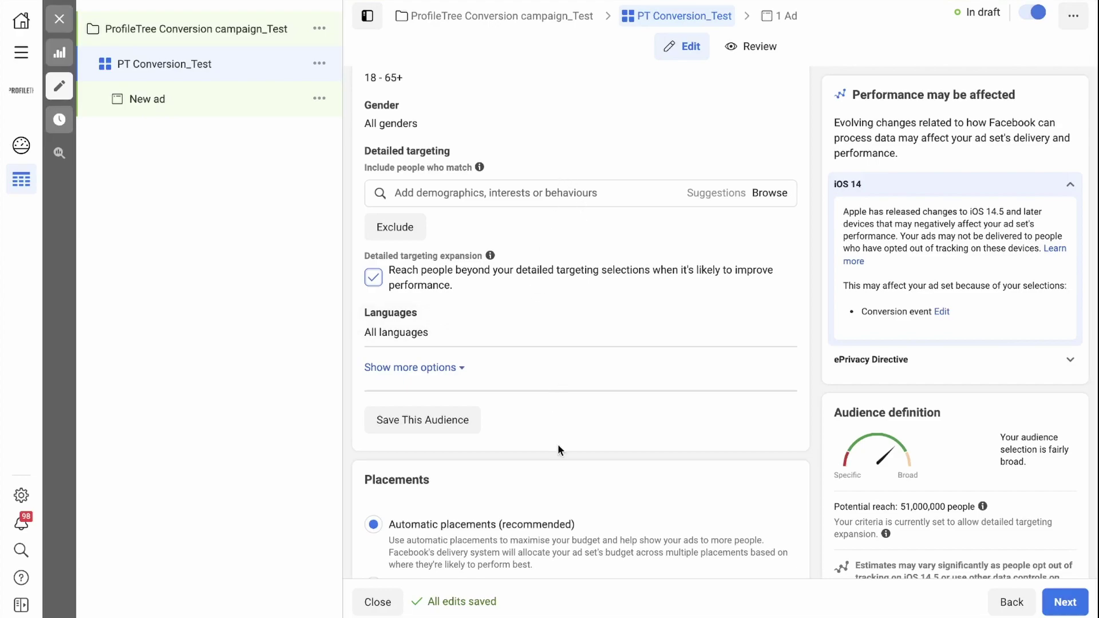
scroll(558, 444, down, 1)
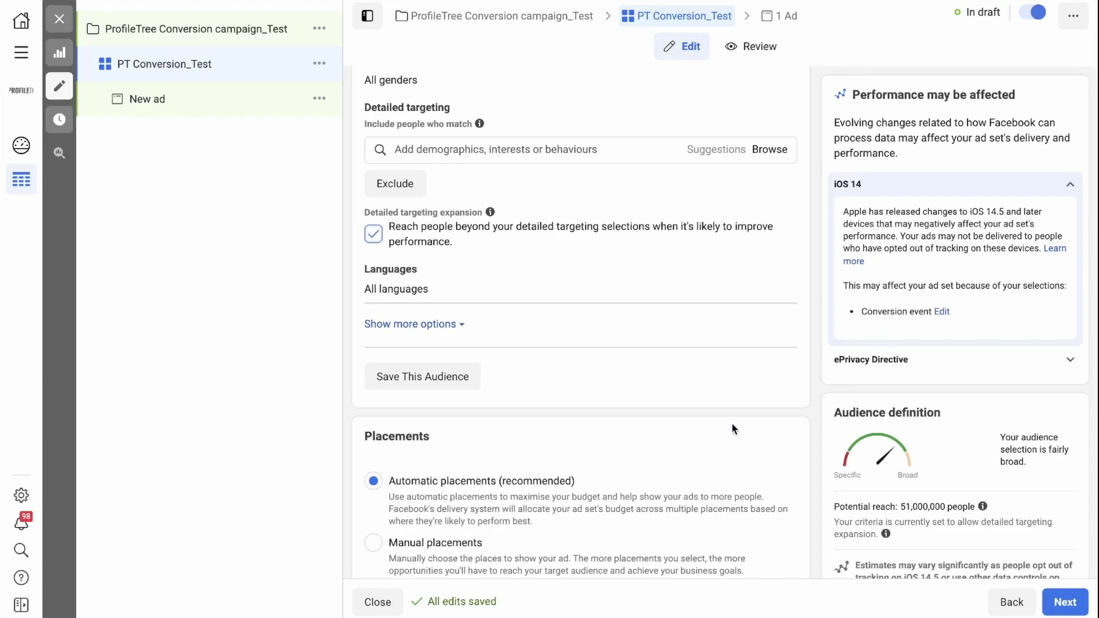
scroll(731, 425, down, 3)
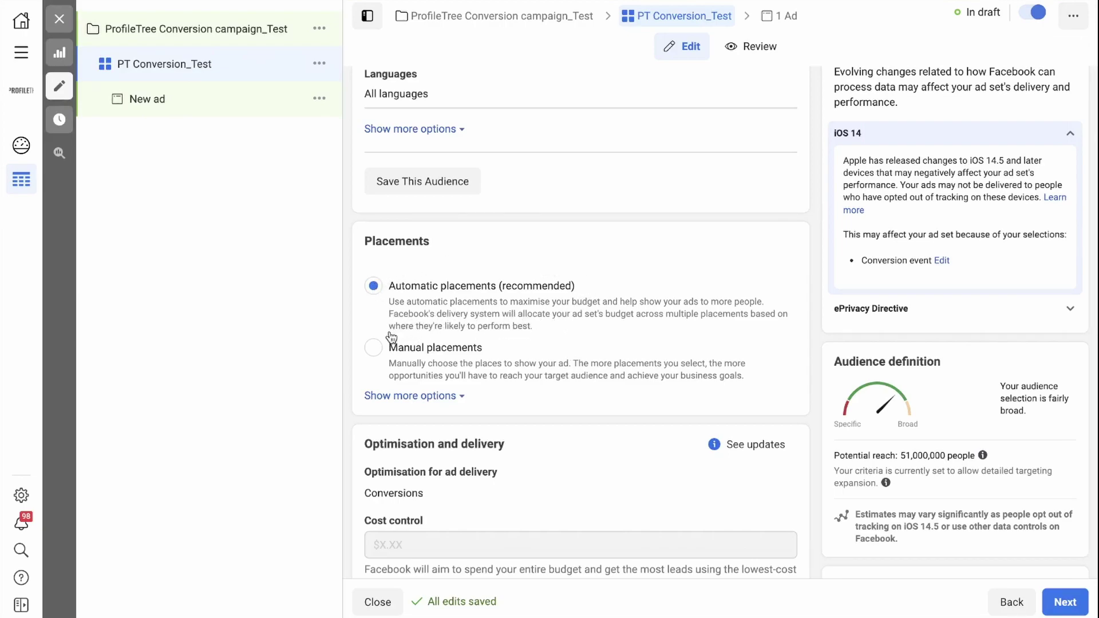
Switch to manual placements, excluding Facebook Marketplace, Instagram Explore and all Messenger placements
click(375, 351)
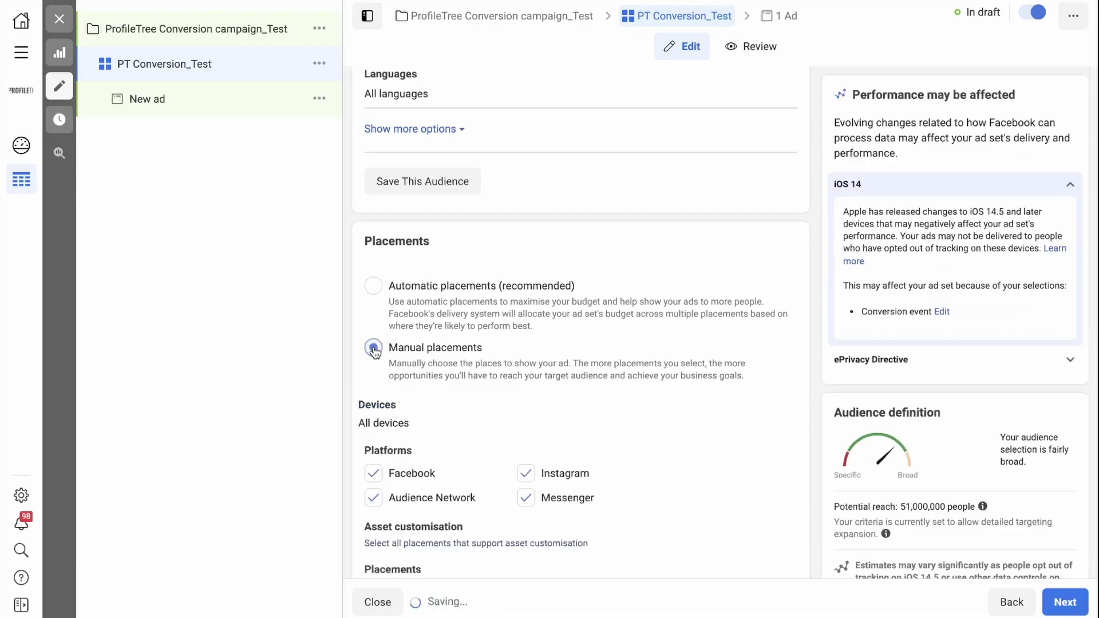
scroll(475, 320, down, 3)
scroll(487, 262, down, 3)
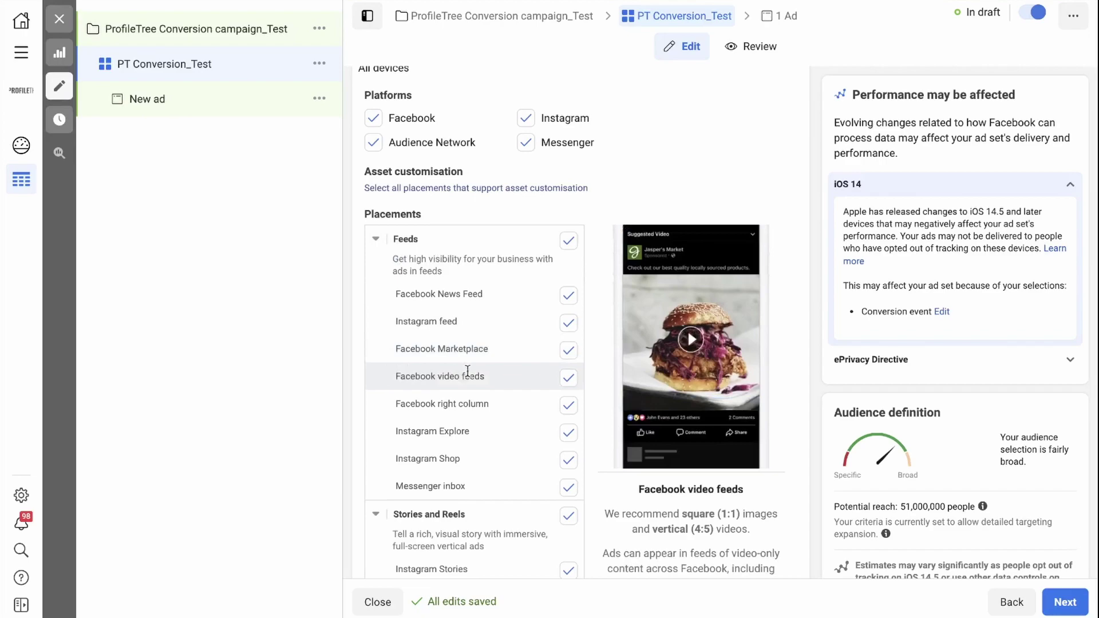
click(569, 355)
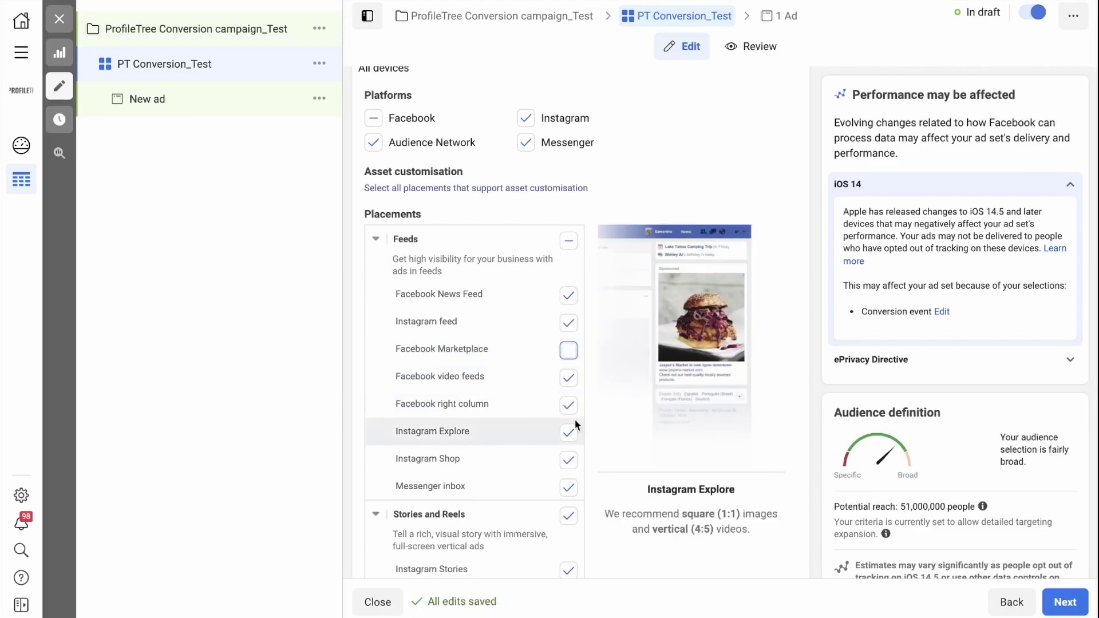
click(569, 435)
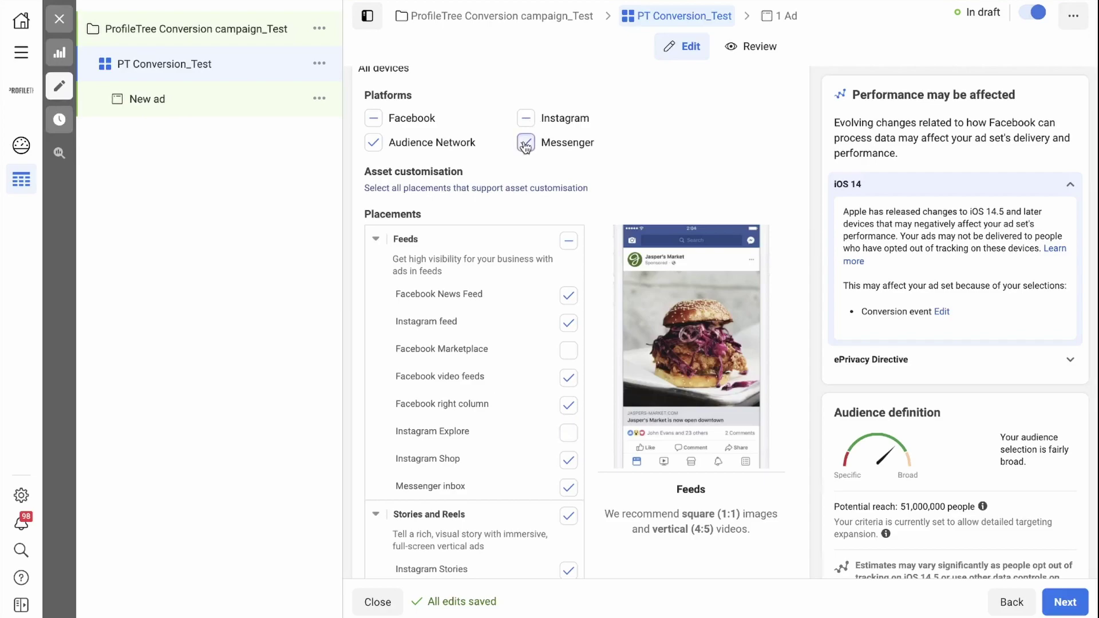
click(525, 143)
Review the optimisation for ad delivery choices, leaving it on Conversions
scroll(516, 263, down, 2)
scroll(518, 269, down, 2)
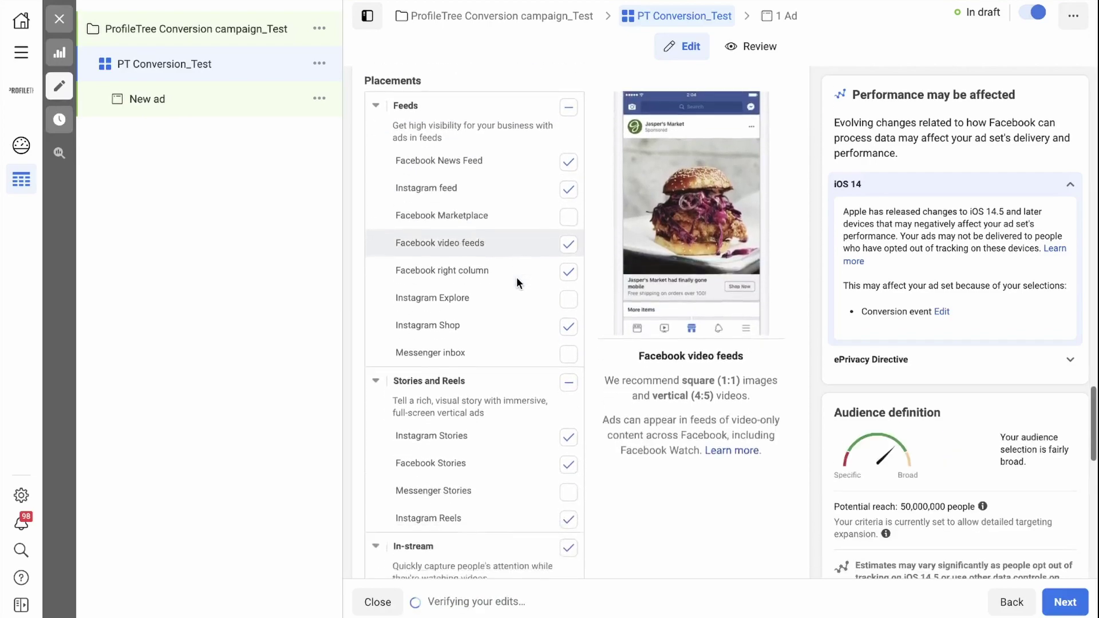
scroll(488, 321, down, 6)
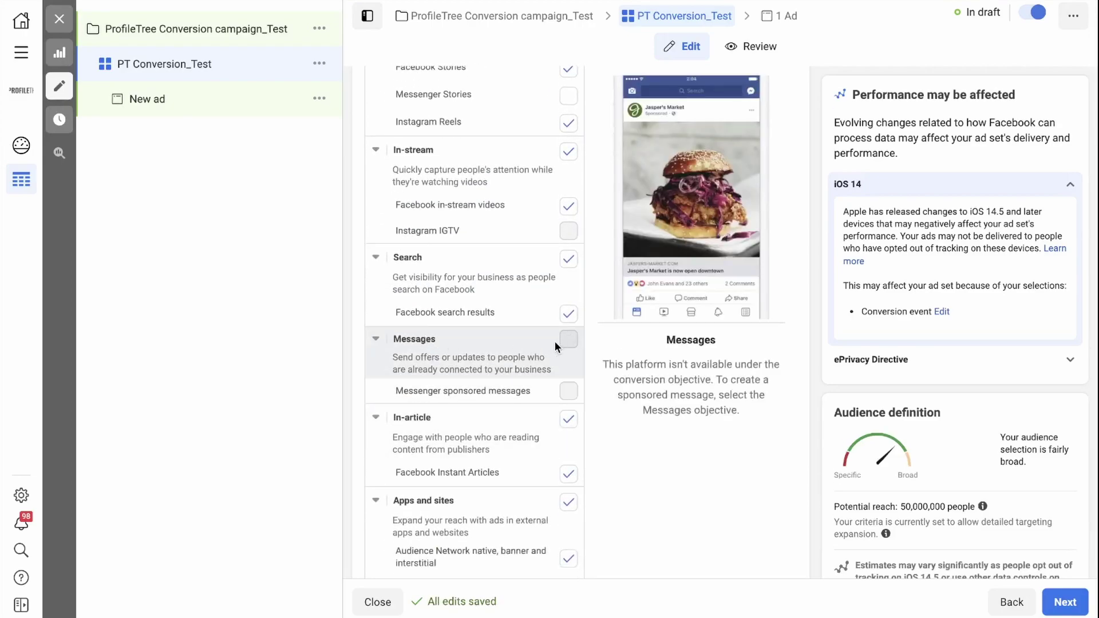
scroll(447, 347, down, 6)
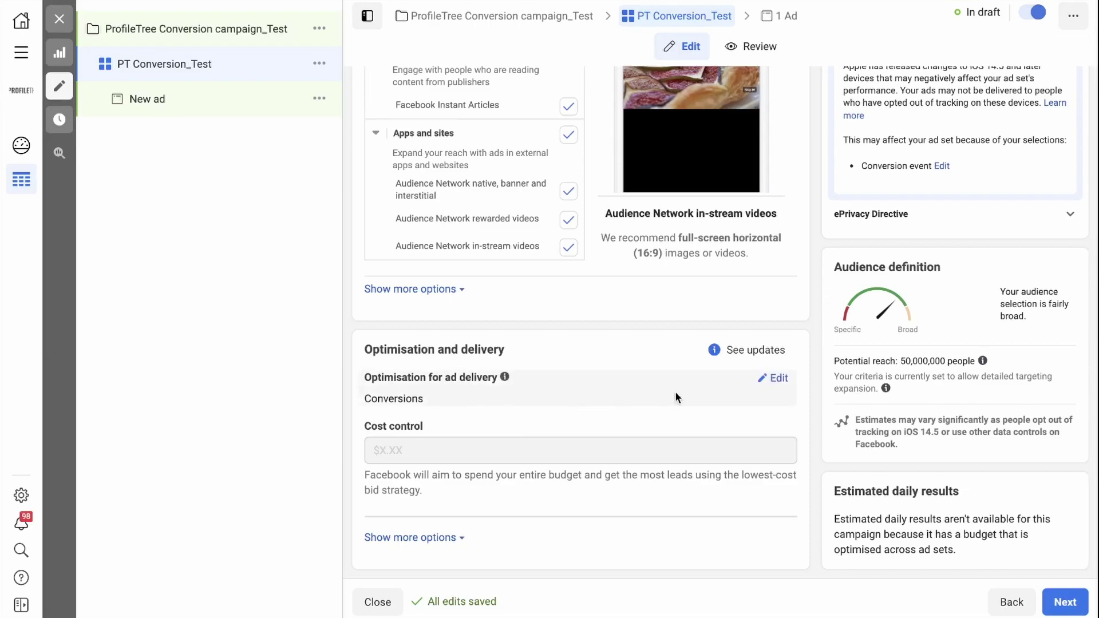
click(780, 381)
scroll(581, 354, down, 2)
click(412, 261)
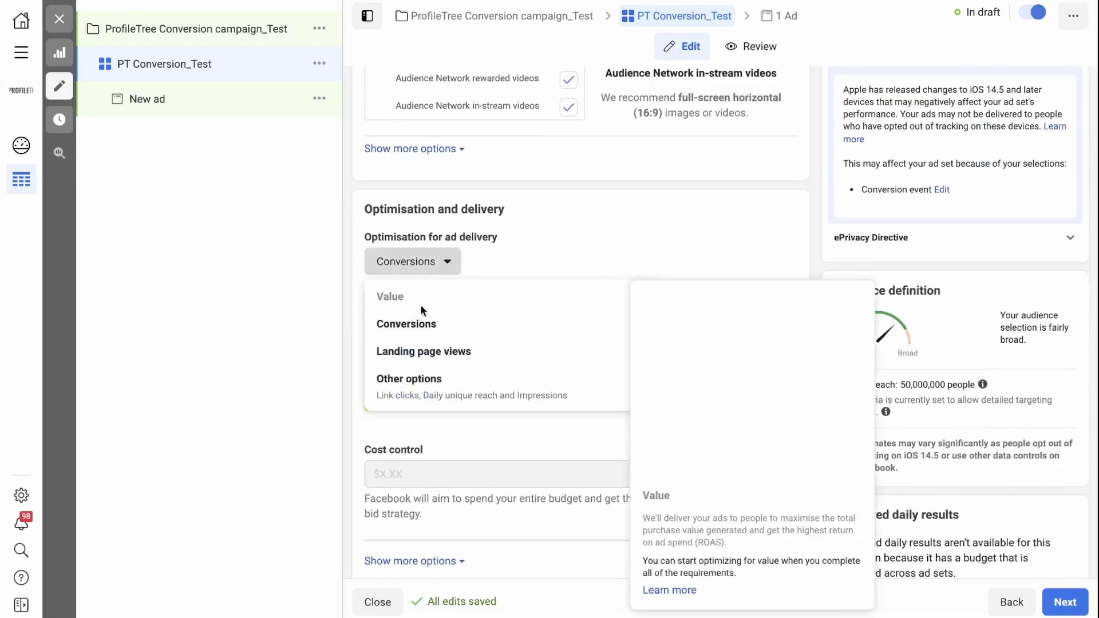
Confirm Conversions as delivery optimisation and rename the new ad 'Conversion ad 1'
mouse_move(416, 375)
click(198, 104)
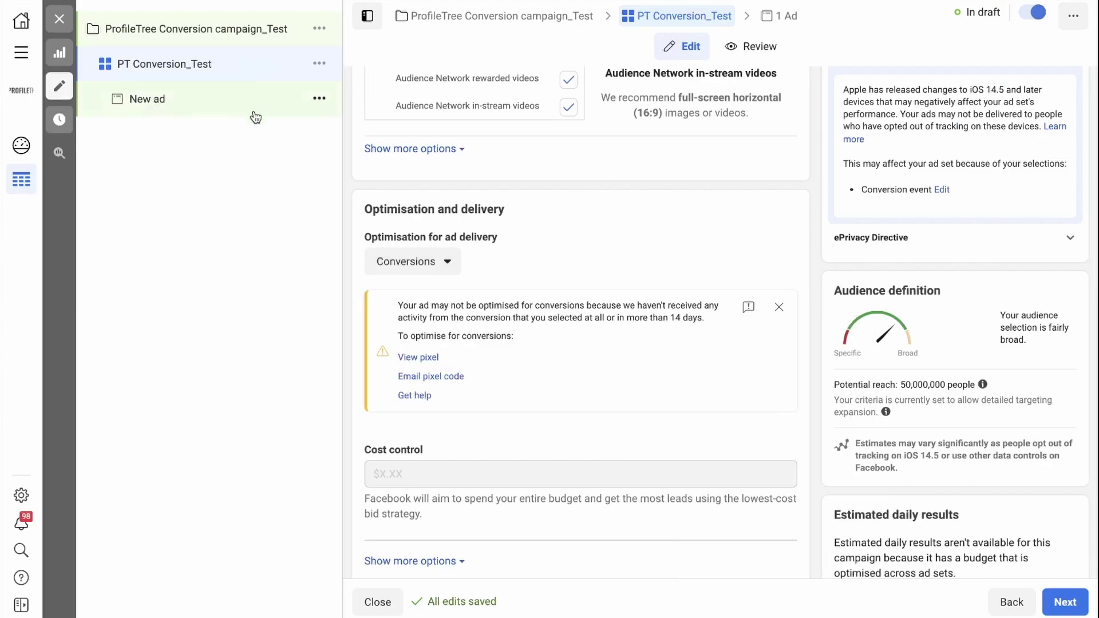
click(151, 103)
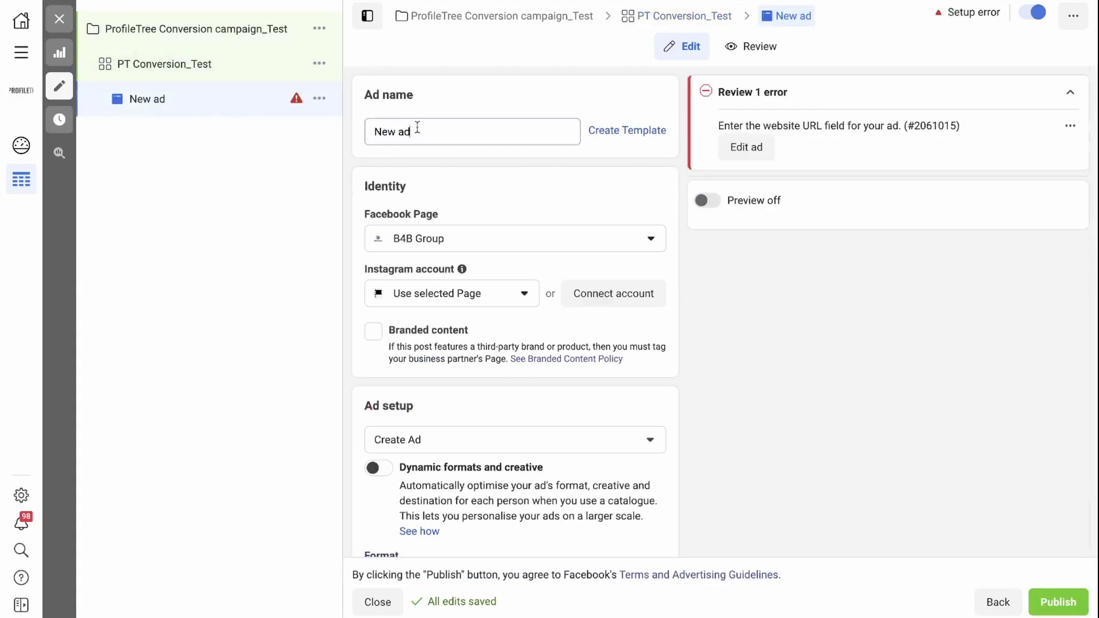
drag(411, 131, 371, 130)
text(Conversion ad 1)
Set ProfileTree as the ad's Facebook Page and keep Create Ad as the setup
click(578, 238)
scroll(503, 361, down, 5)
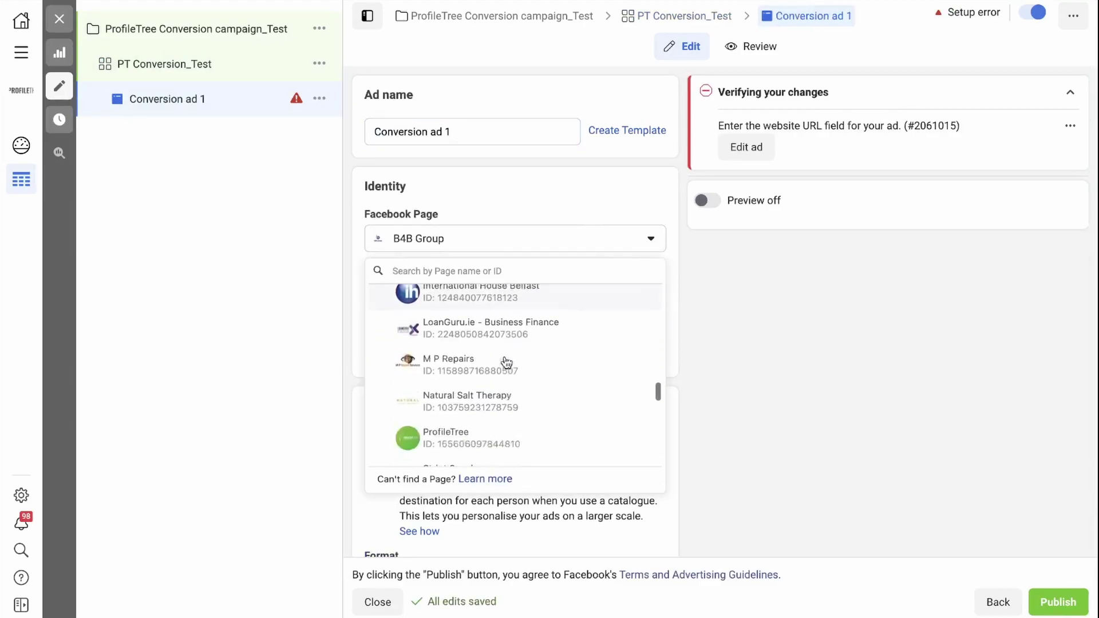
click(446, 361)
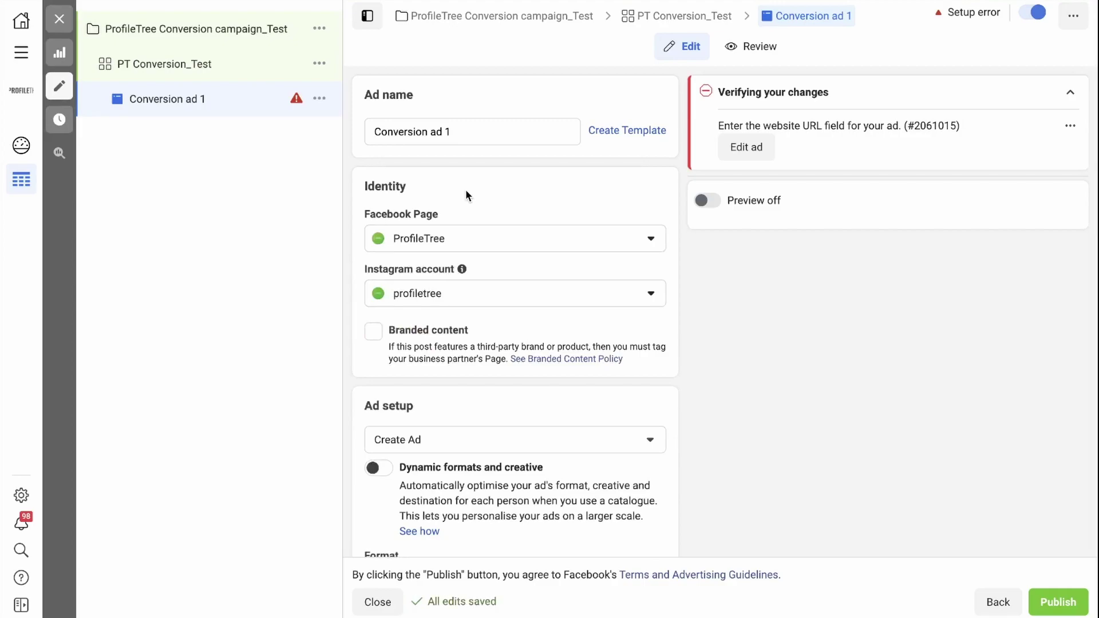
scroll(466, 194, down, 5)
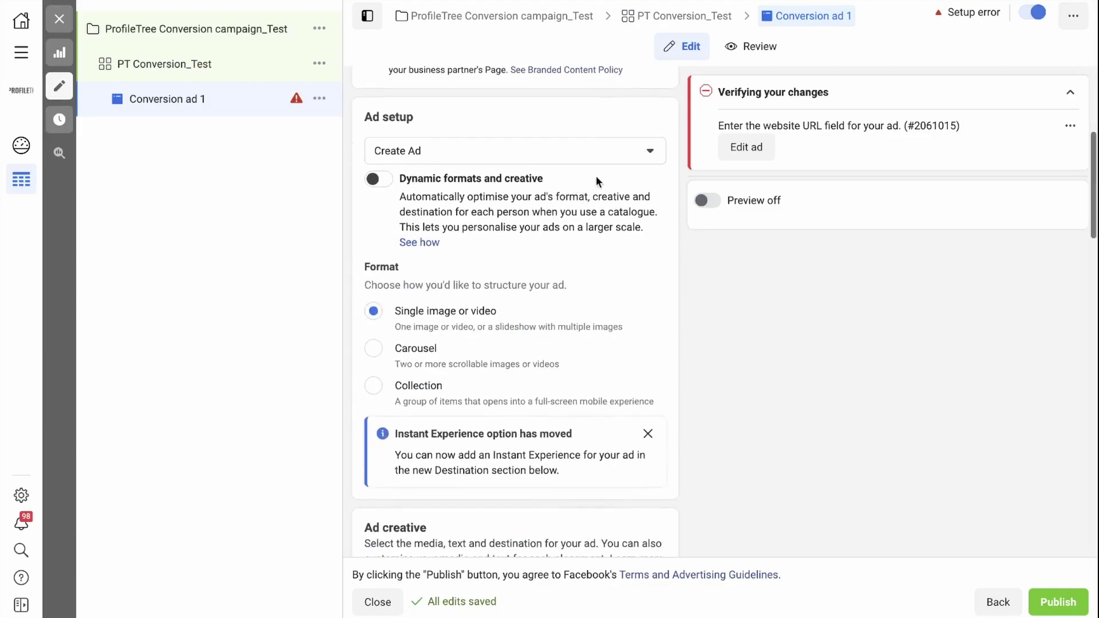
click(652, 152)
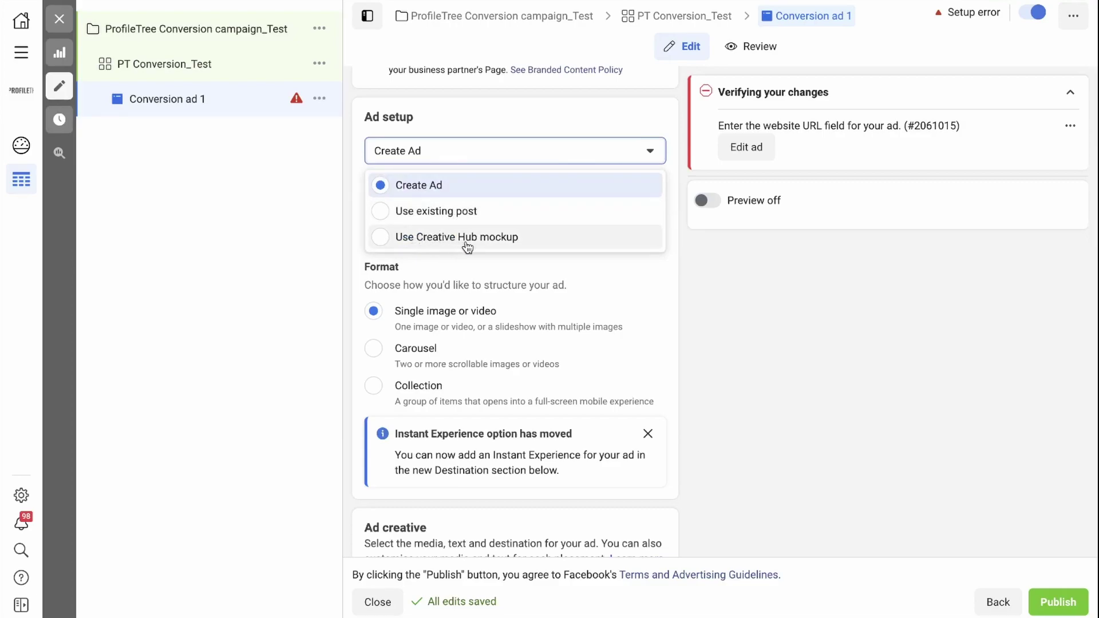
click(450, 113)
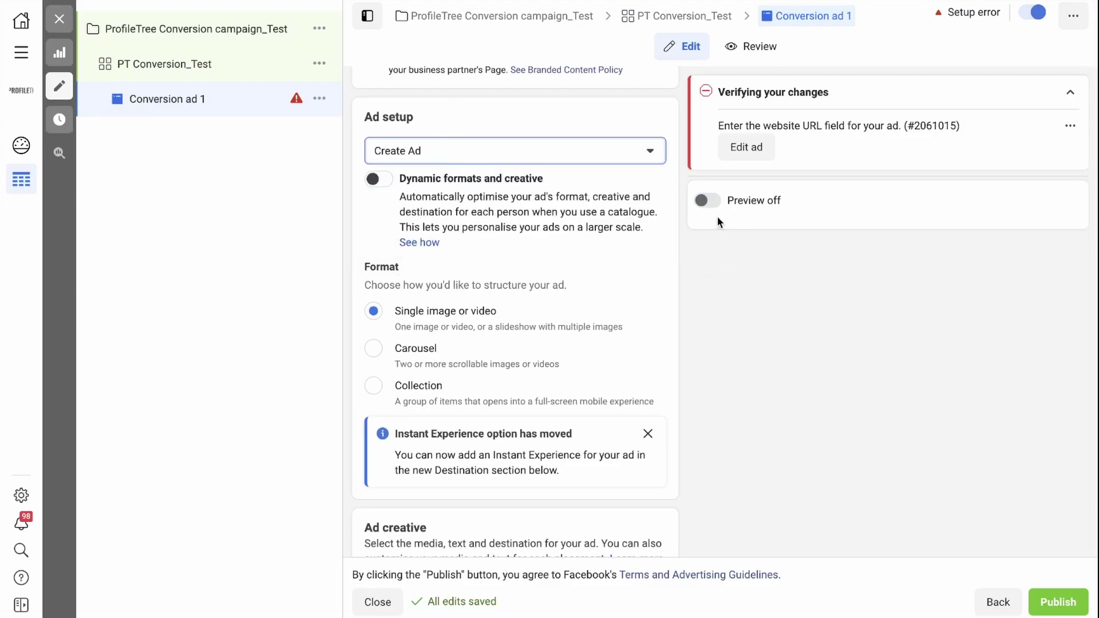
Turn on the ad preview and scroll down to the Ad creative section
click(706, 201)
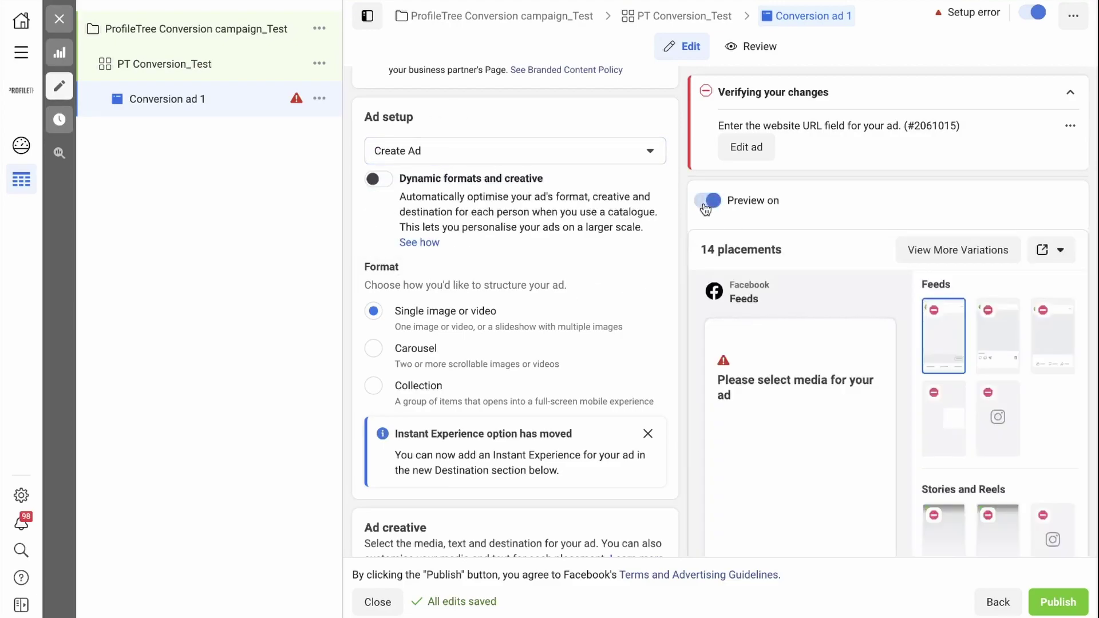
scroll(675, 241, down, 1)
scroll(564, 242, down, 1)
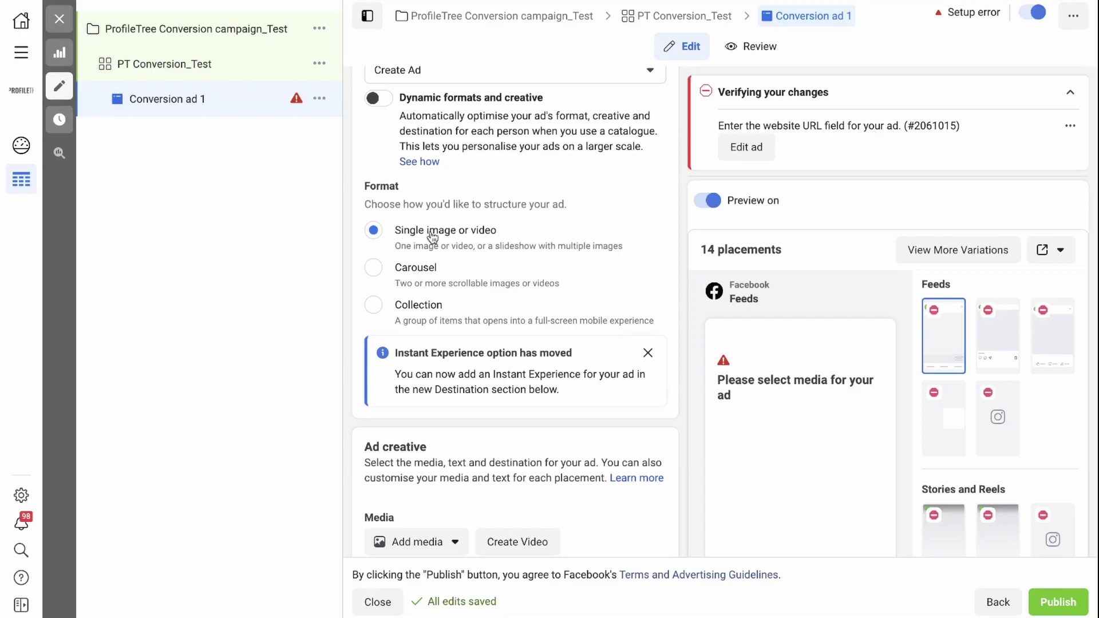
scroll(423, 245, down, 6)
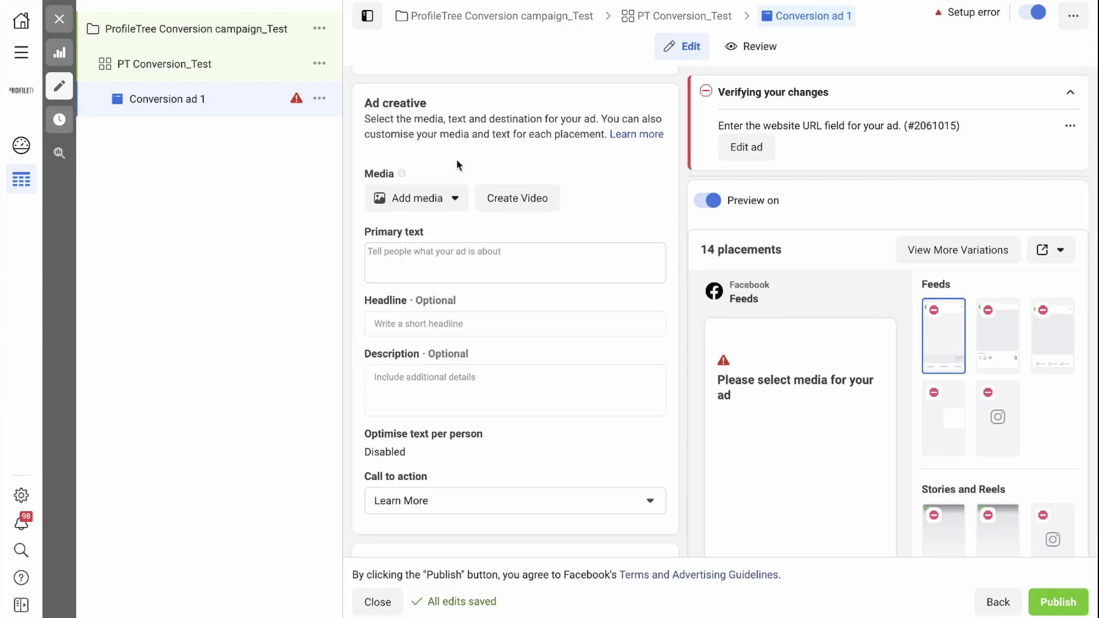
Add the laptop-and-card (pickawood) photo as the ad's image
click(424, 203)
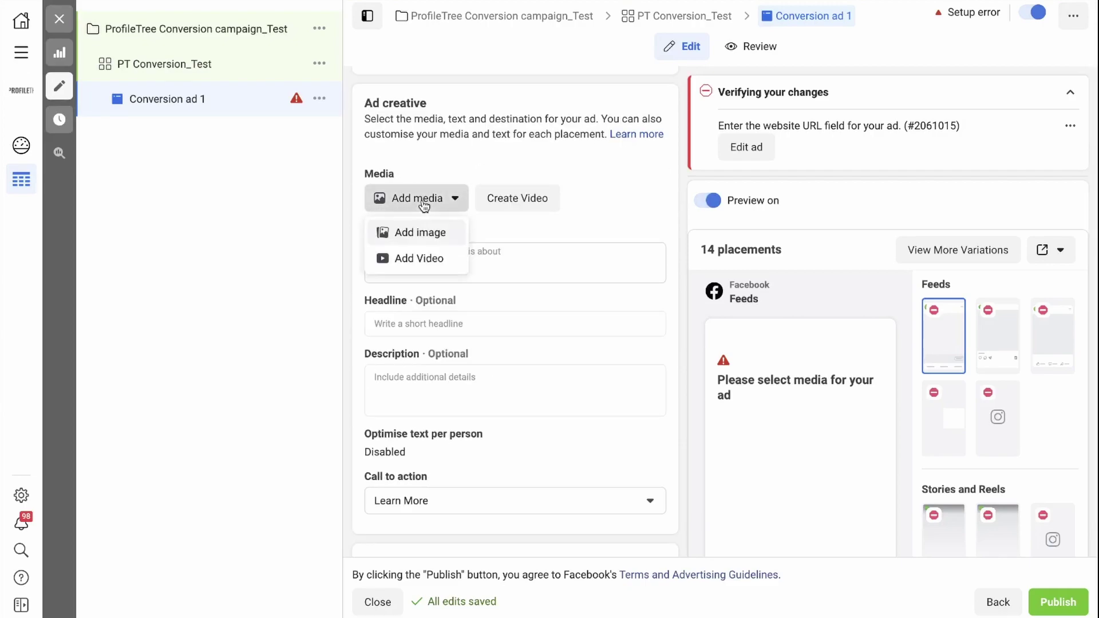
click(417, 236)
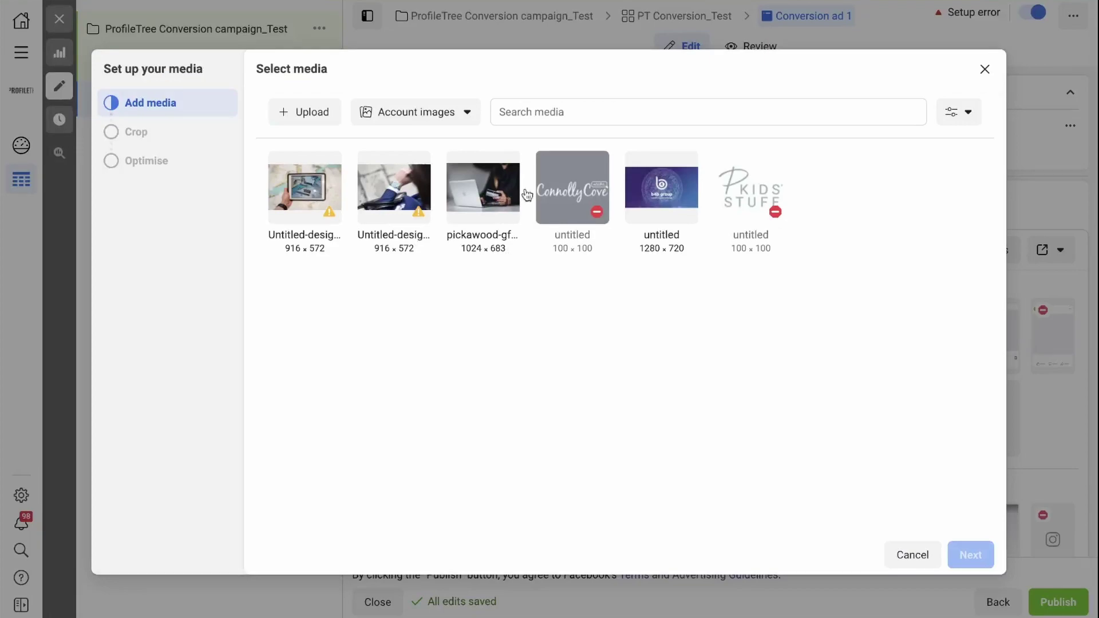
click(484, 189)
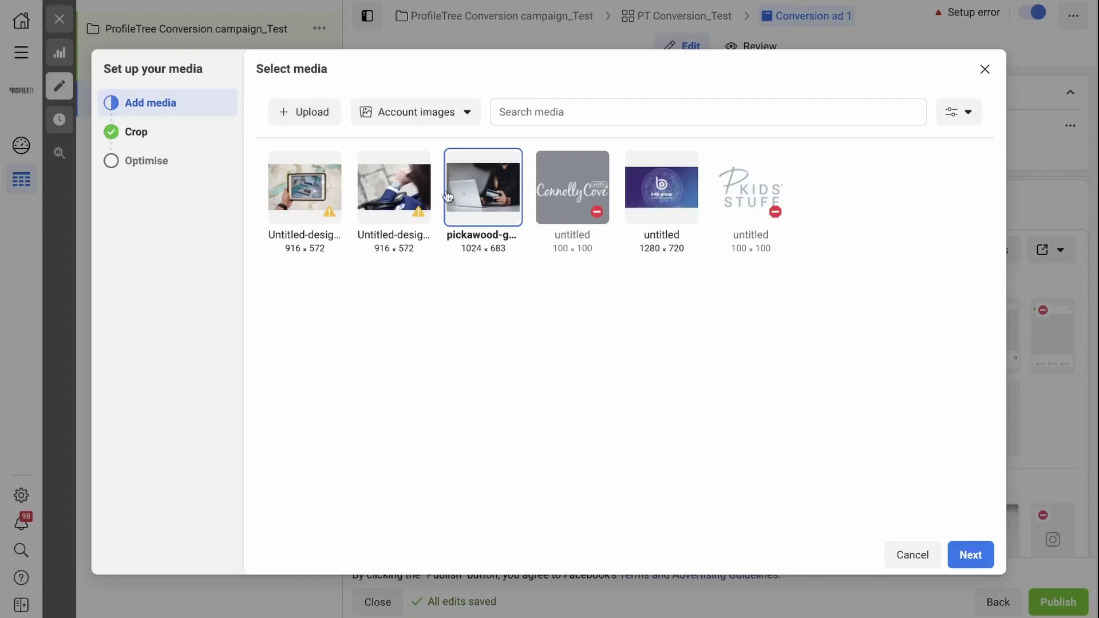
click(991, 564)
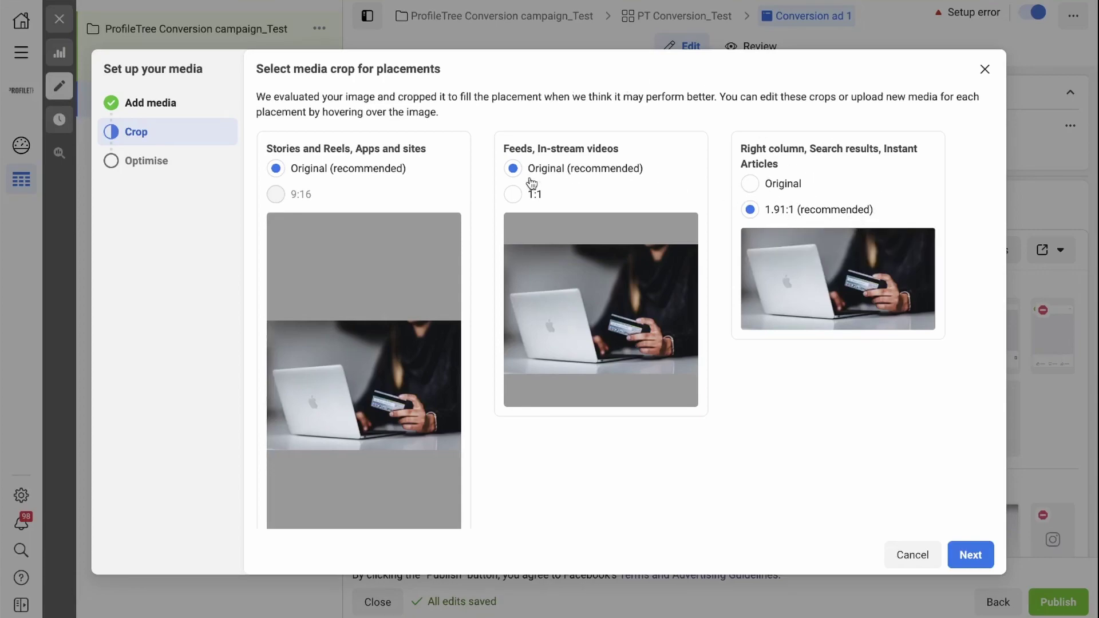
Replace the Stories and Reels image with the tablet photo
mouse_move(407, 317)
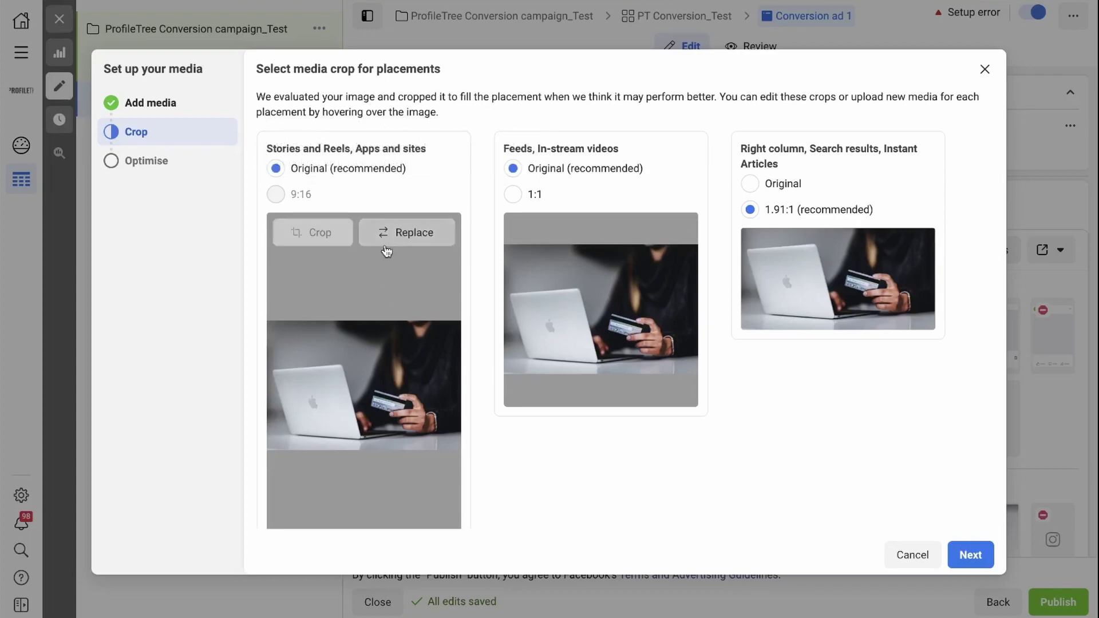
click(413, 236)
click(305, 189)
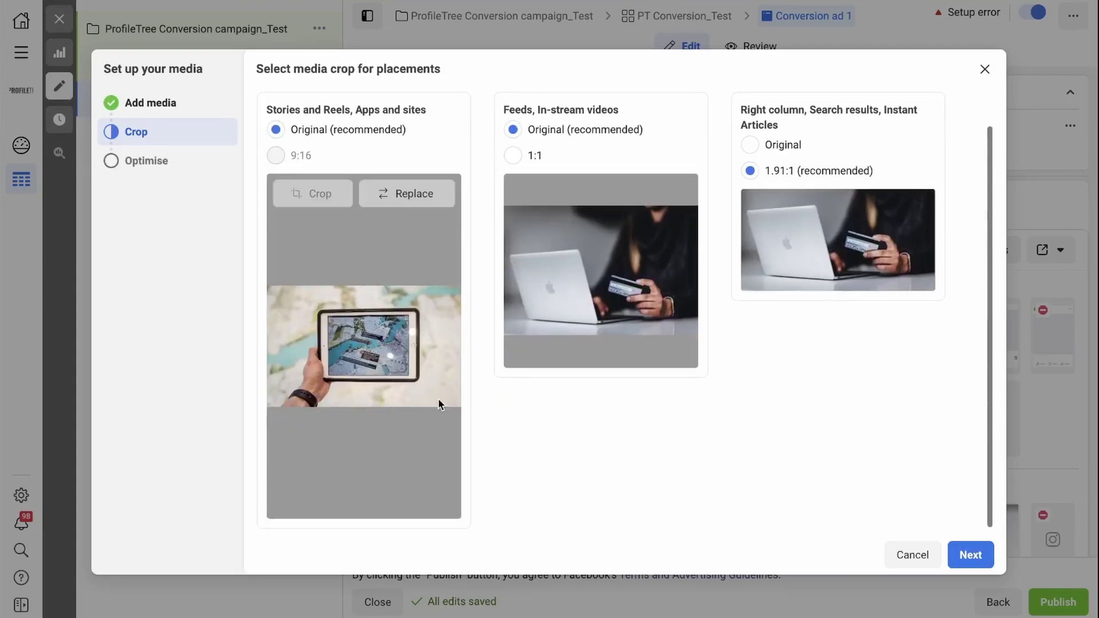
click(971, 555)
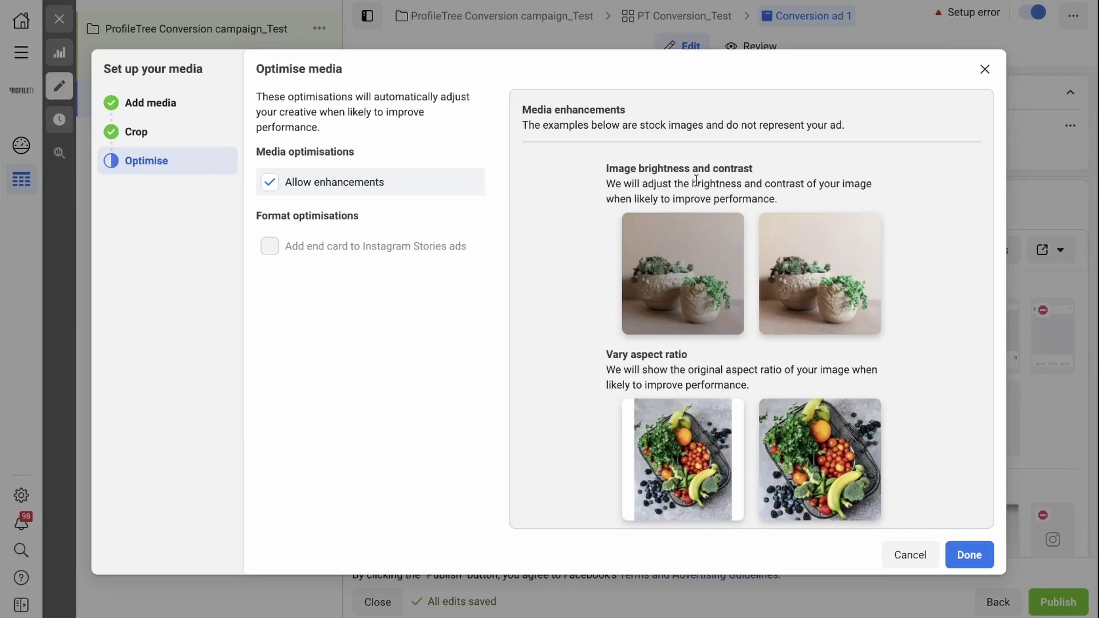
scroll(567, 337, down, 1)
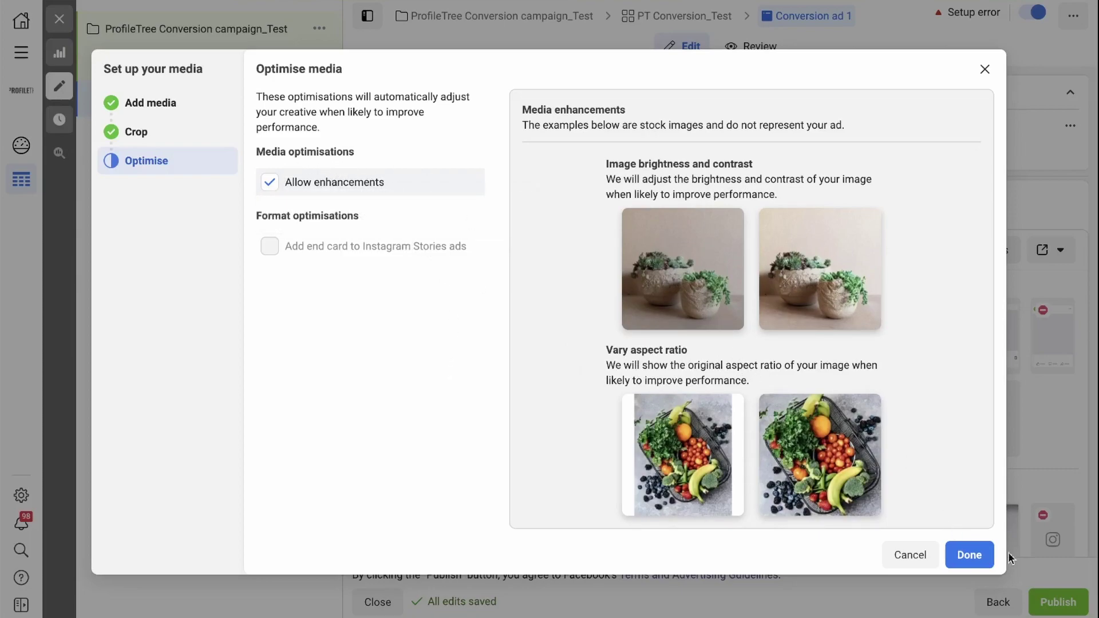
Paste "Sign up today!" as the ad's primary text
click(969, 555)
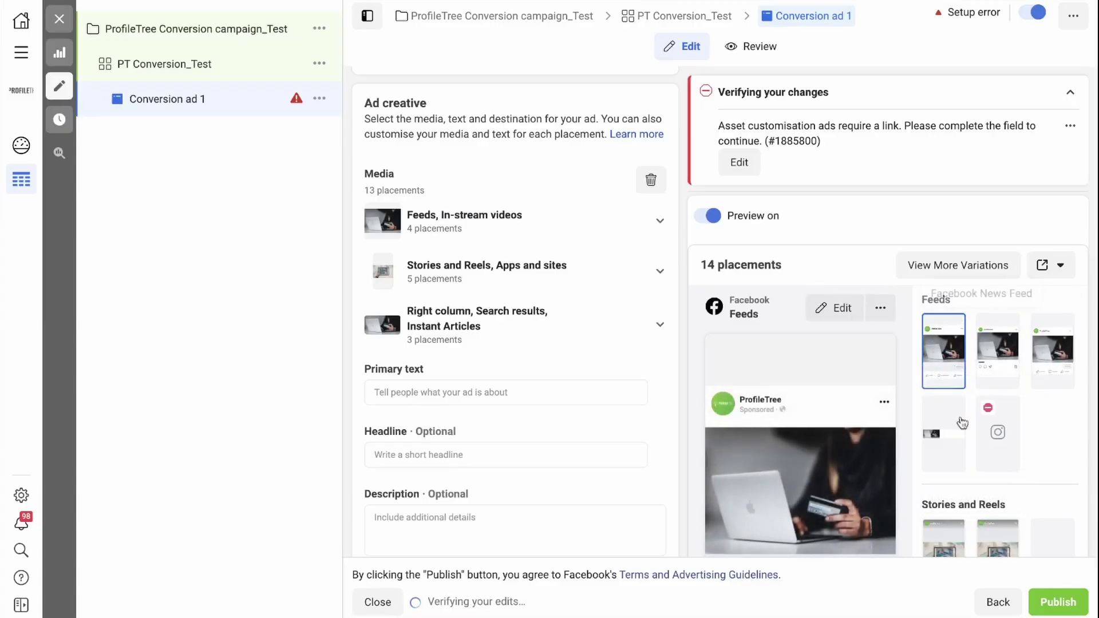
scroll(1031, 355, down, 2)
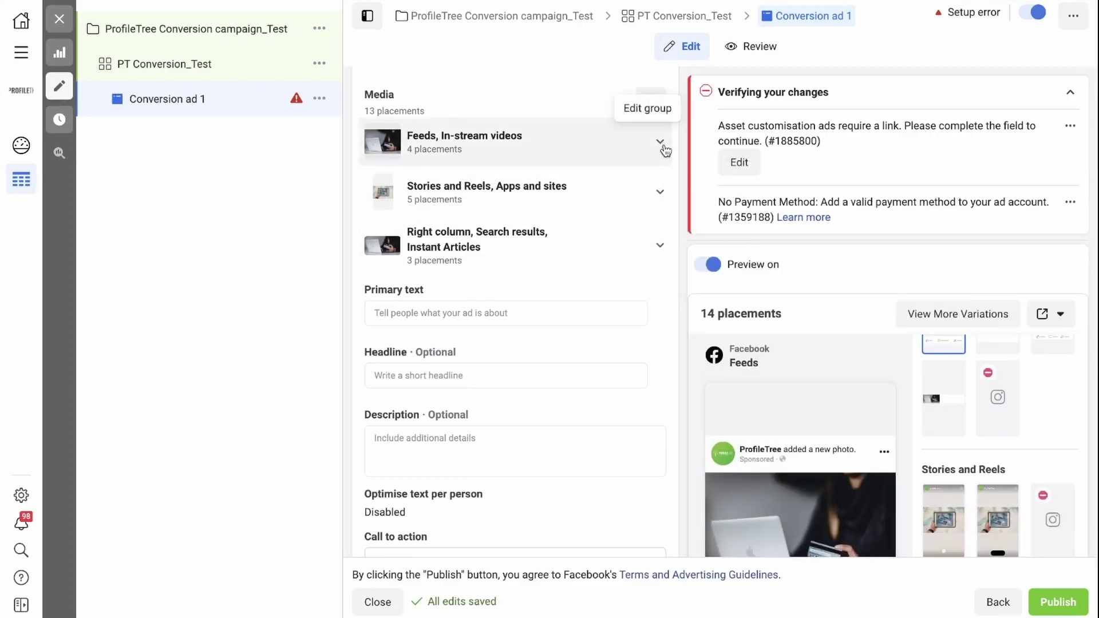
click(445, 312)
scroll(658, 401, down, 1)
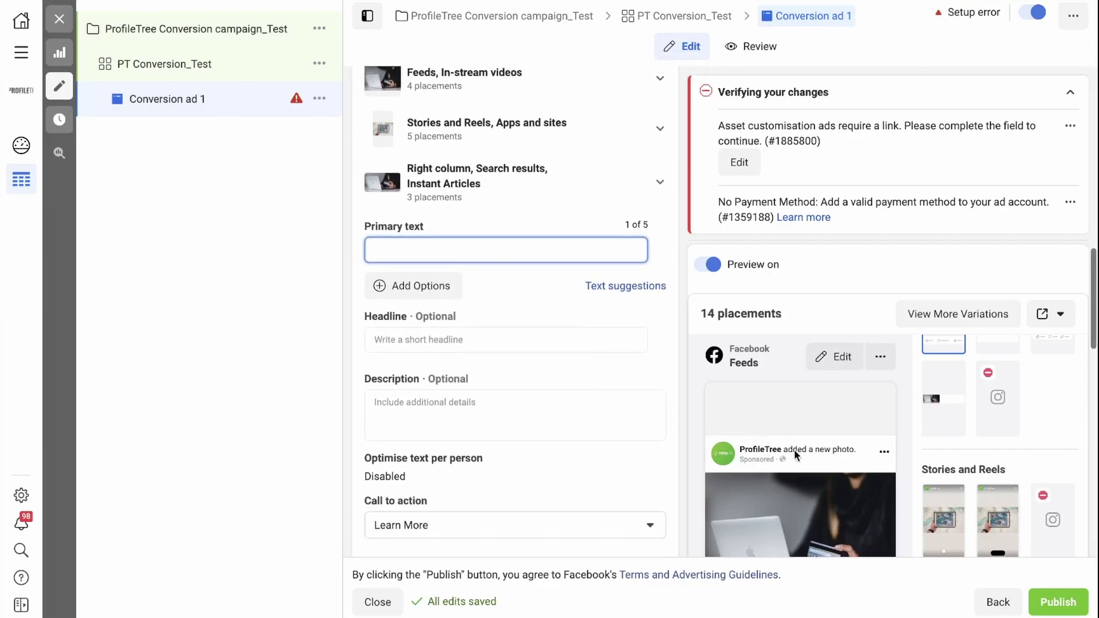
text(Sign up today!)
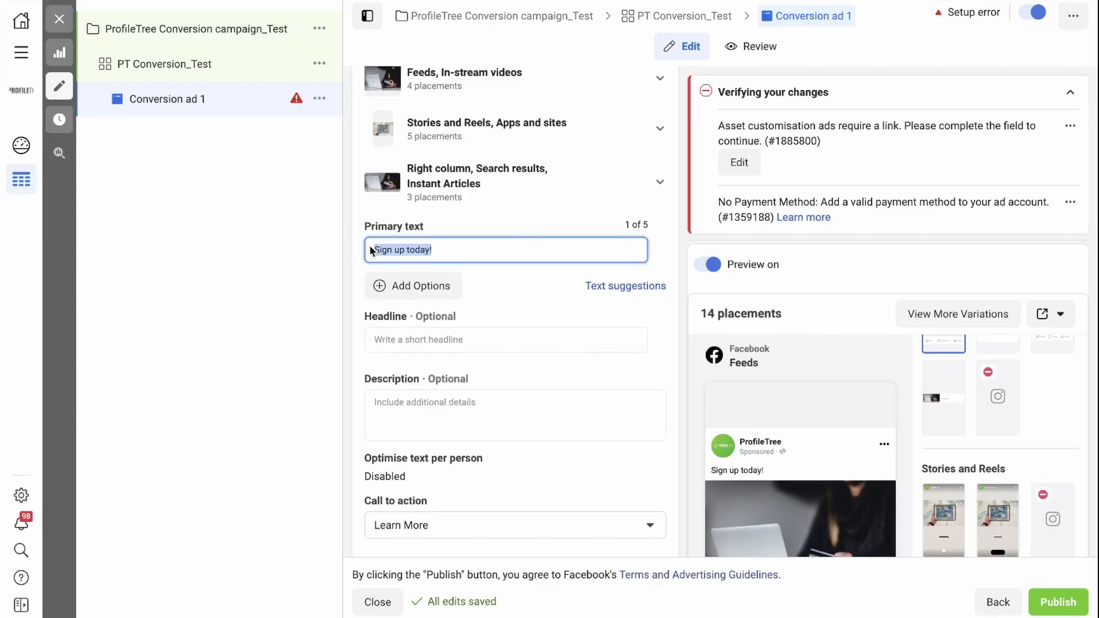
click(445, 250)
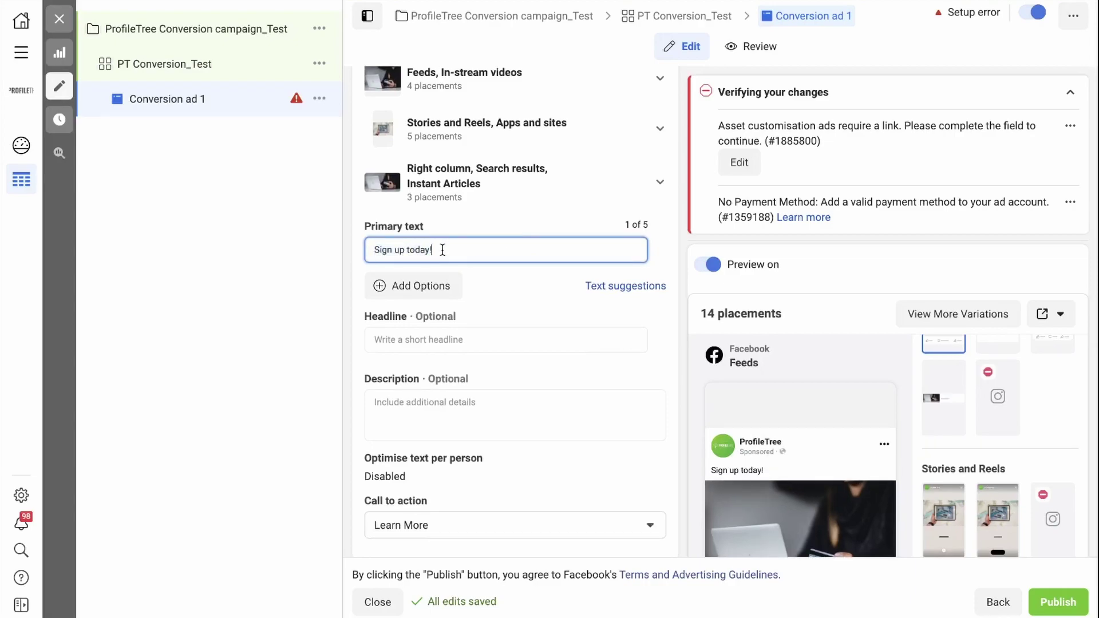
mouse_move(757, 451)
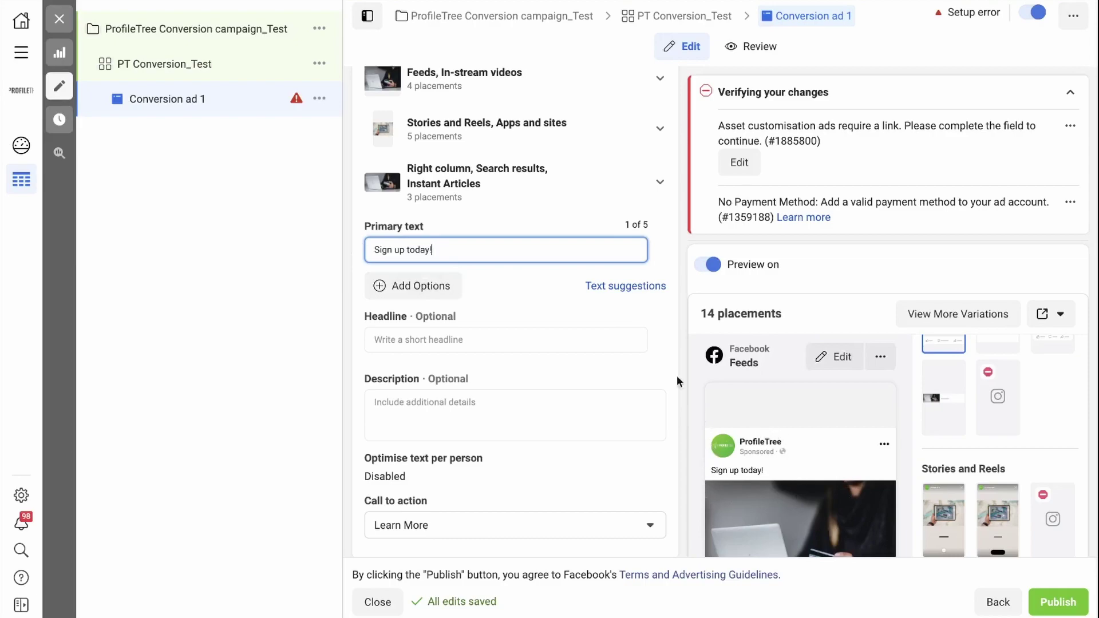
scroll(554, 217, up, 2)
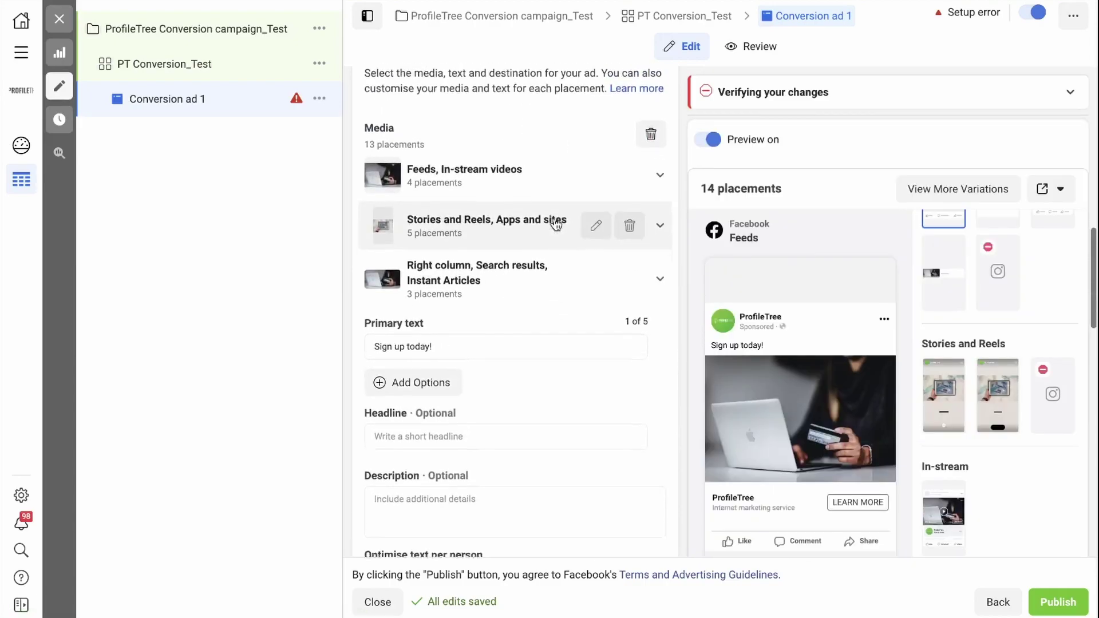
scroll(554, 223, down, 1)
Enter the headline "Great digital marketing", correcting the typo
click(526, 379)
mouse_move(706, 505)
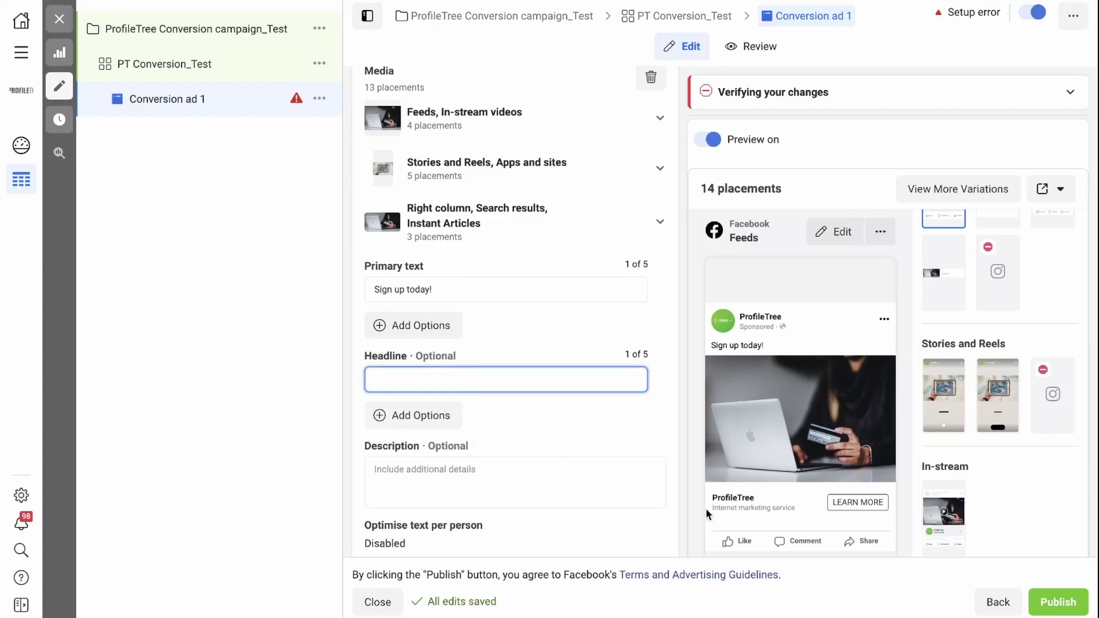
text(Great digital markeit)
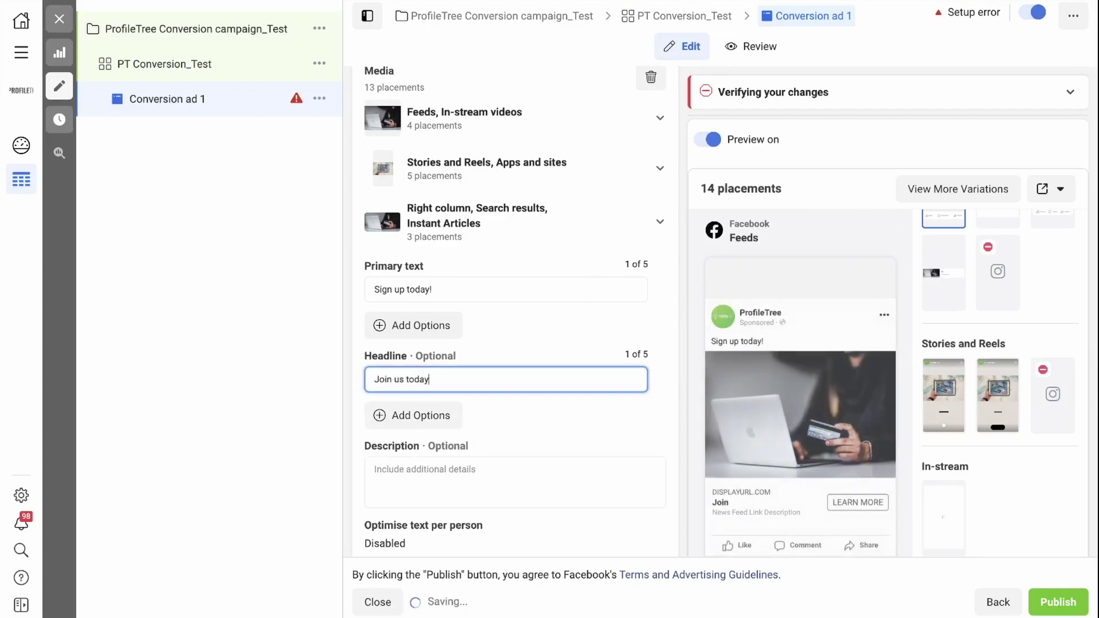
key(BackSpace)
key(BackSpace)
text(ting)
scroll(535, 440, down, 1)
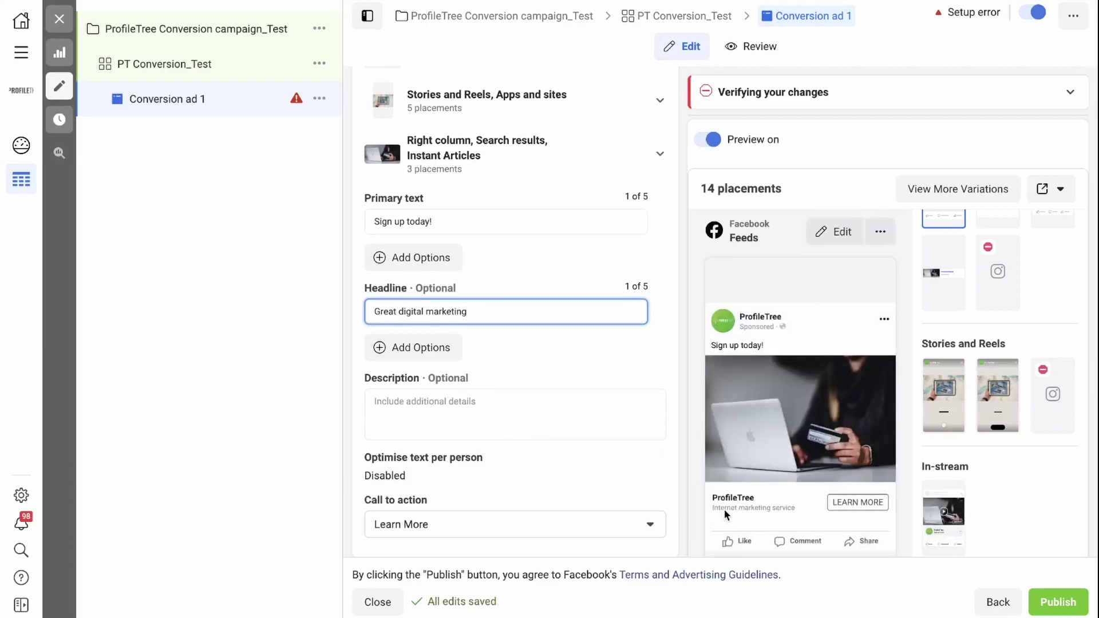
scroll(454, 399, down, 2)
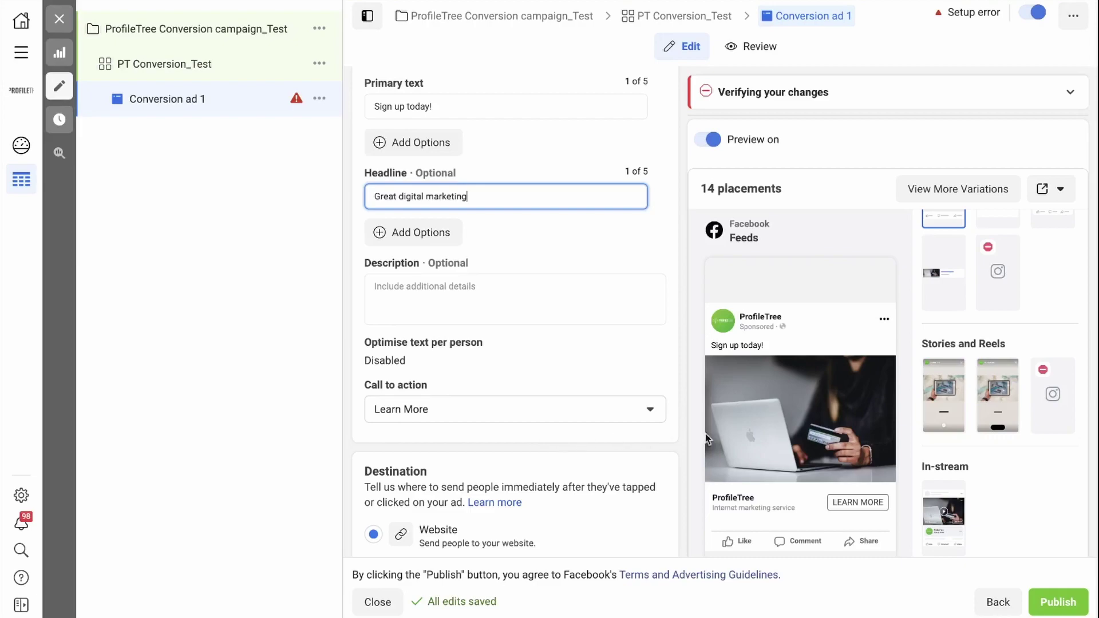
mouse_move(888, 512)
click(500, 405)
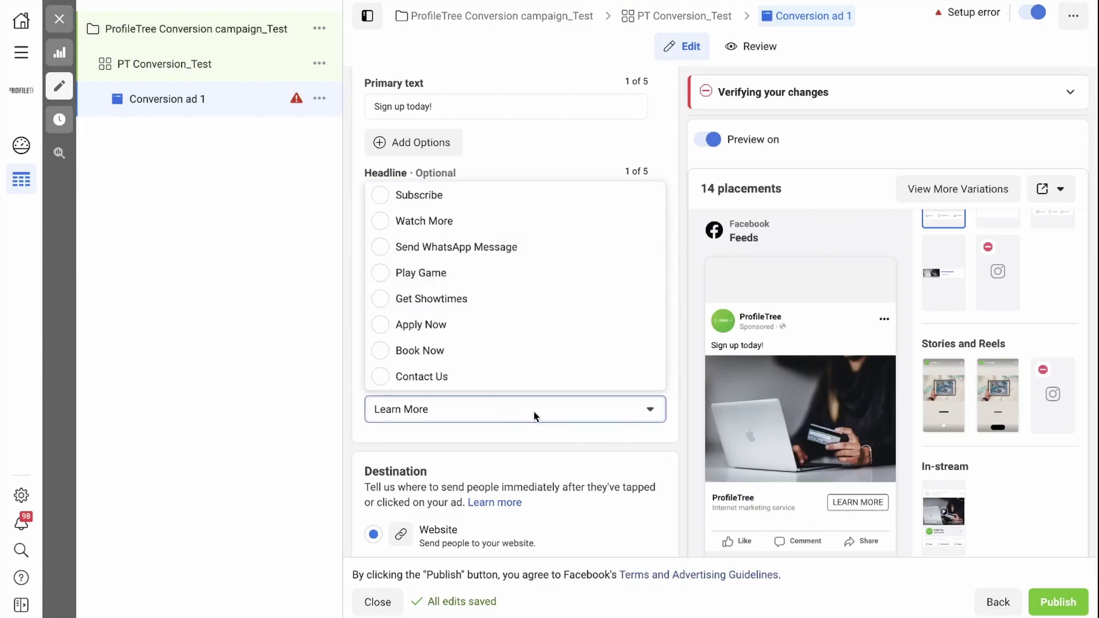
click(425, 379)
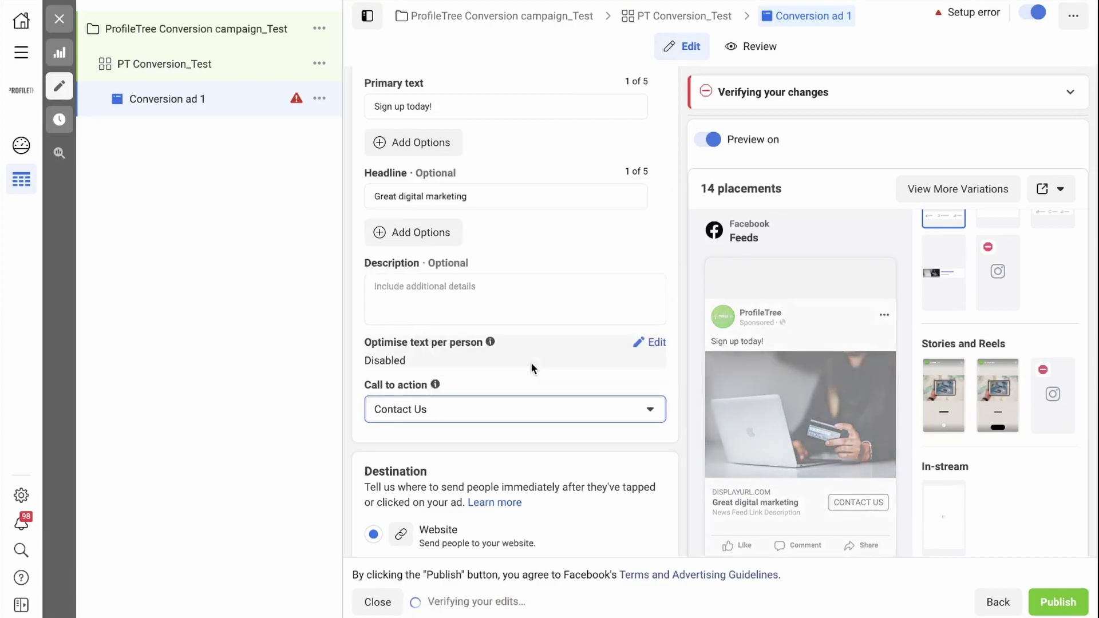
scroll(528, 407, down, 5)
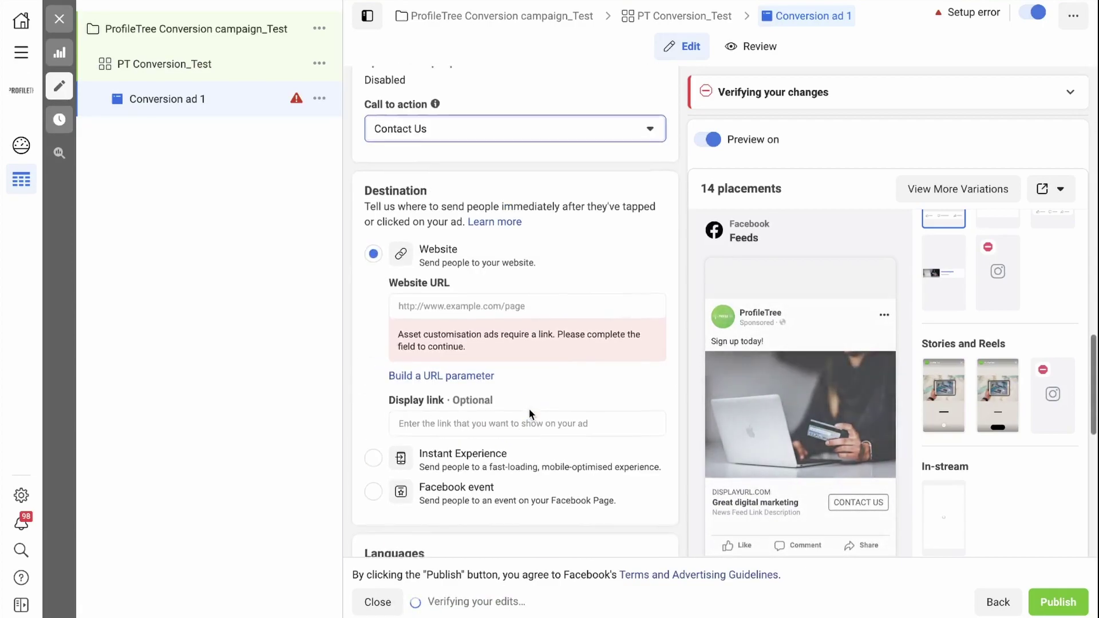
click(449, 303)
text(https://profiletree.com/)
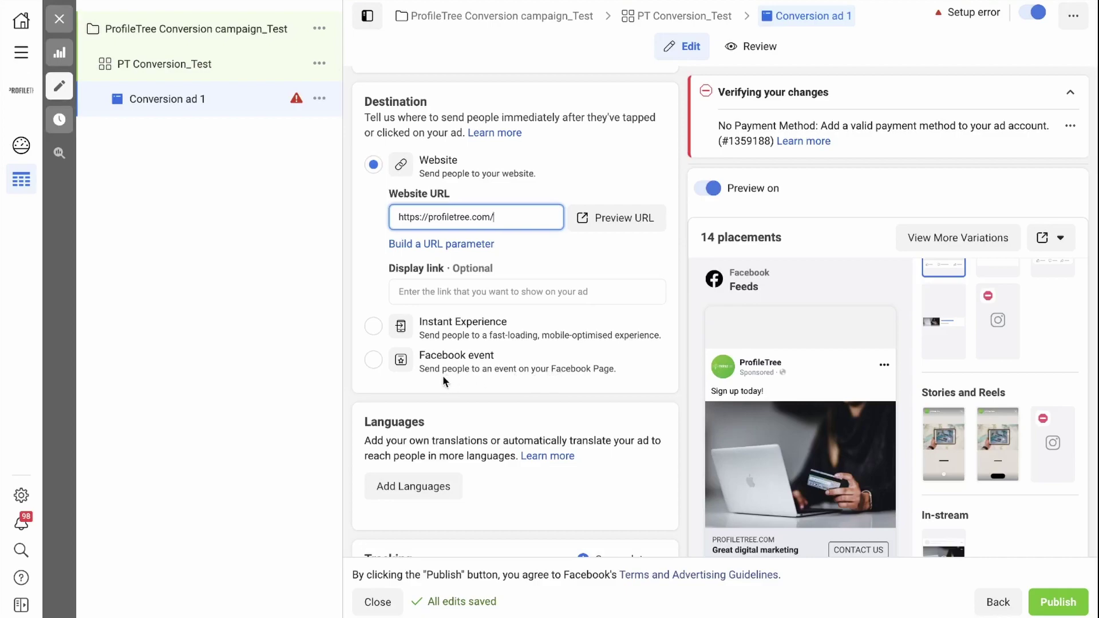
Scroll down the ad editor past the Languages and Tracking sections
scroll(442, 376, down, 2)
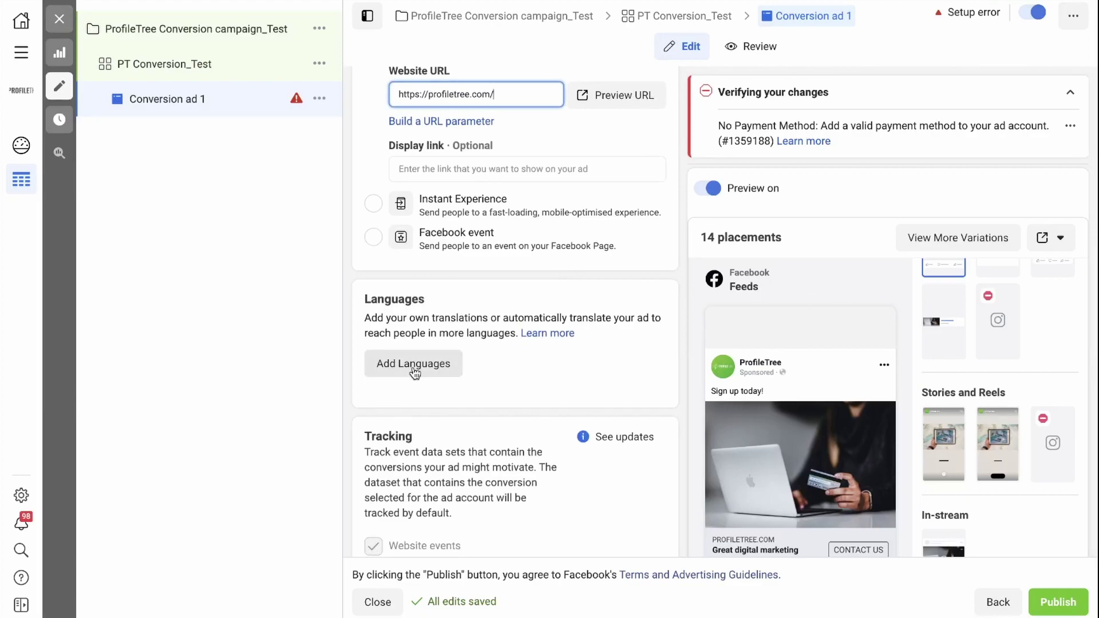
scroll(414, 373, down, 4)
scroll(429, 339, down, 1)
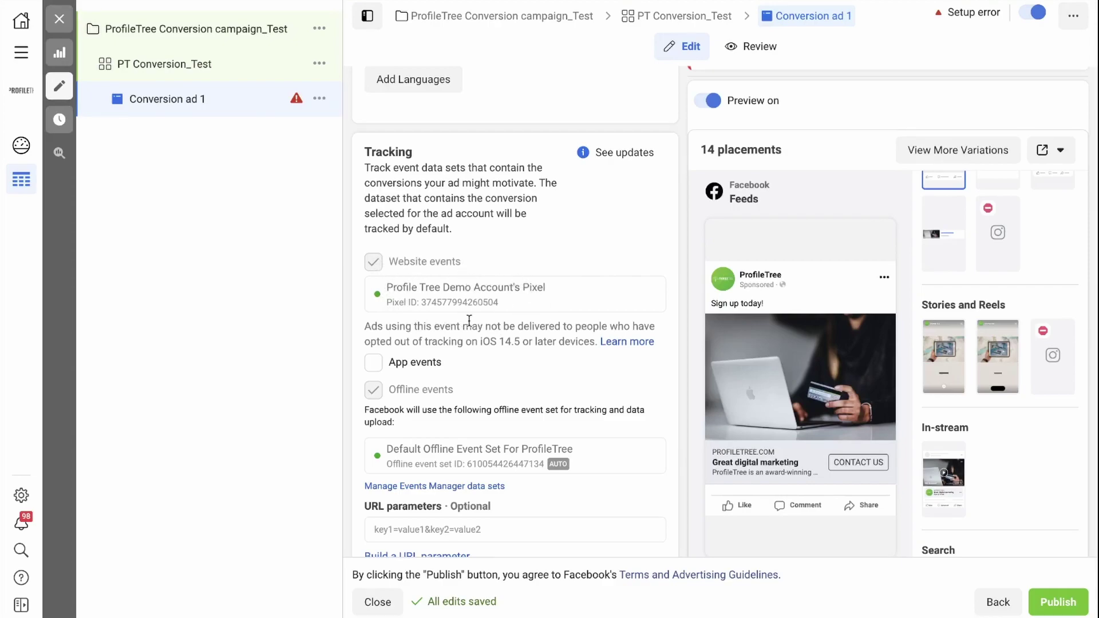
scroll(470, 314, down, 1)
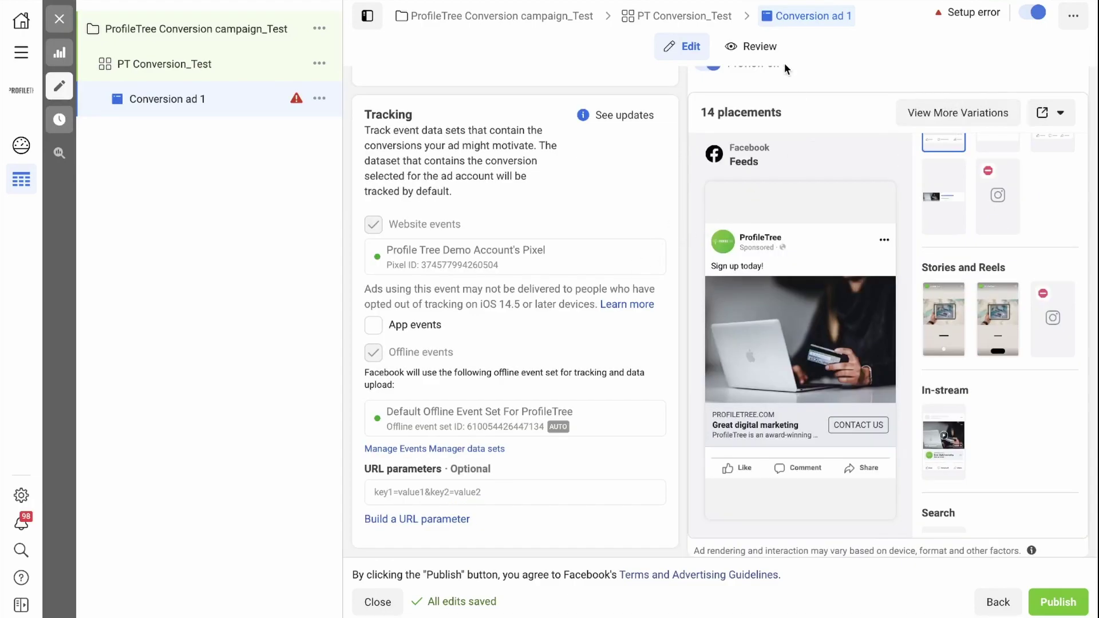
View the ad previews across all placements, close them, and review the editor
click(974, 117)
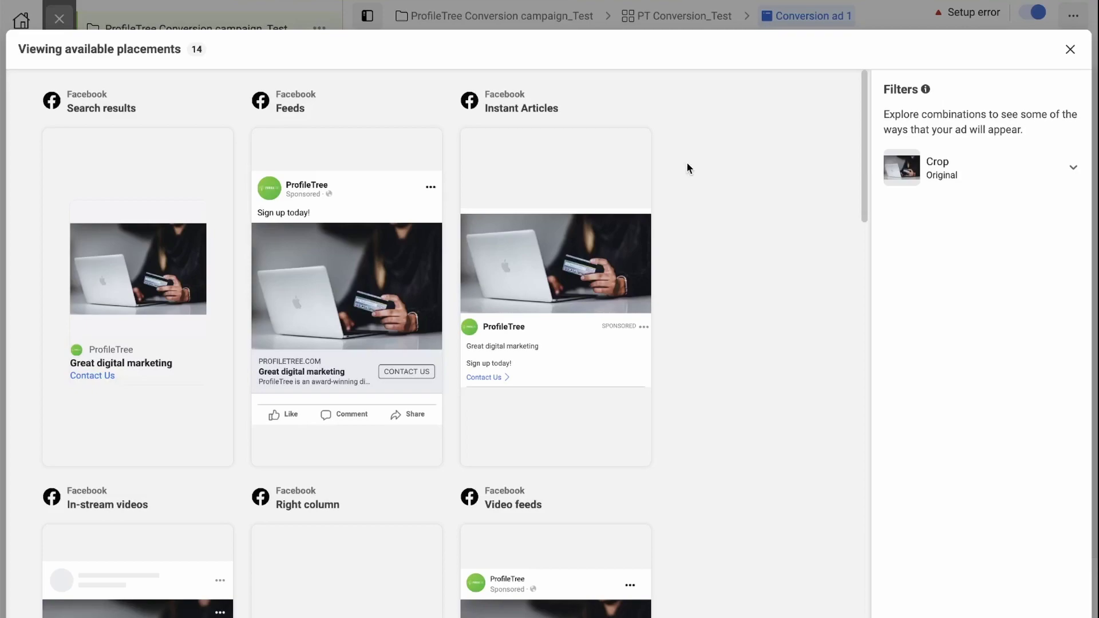
scroll(686, 163, down, 1)
scroll(687, 166, down, 10)
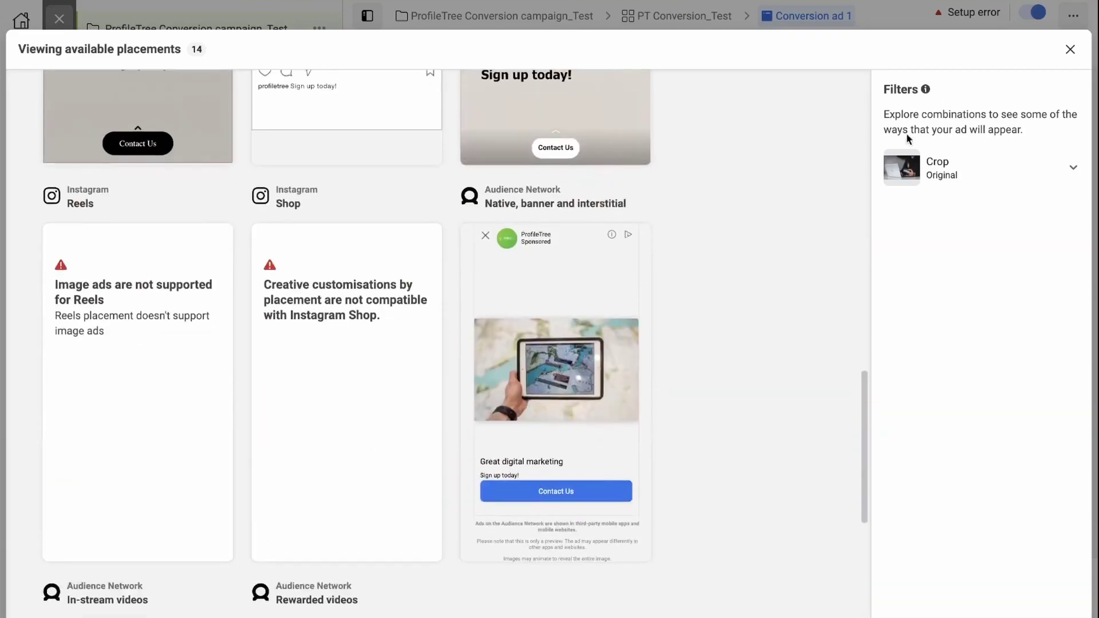
click(1070, 49)
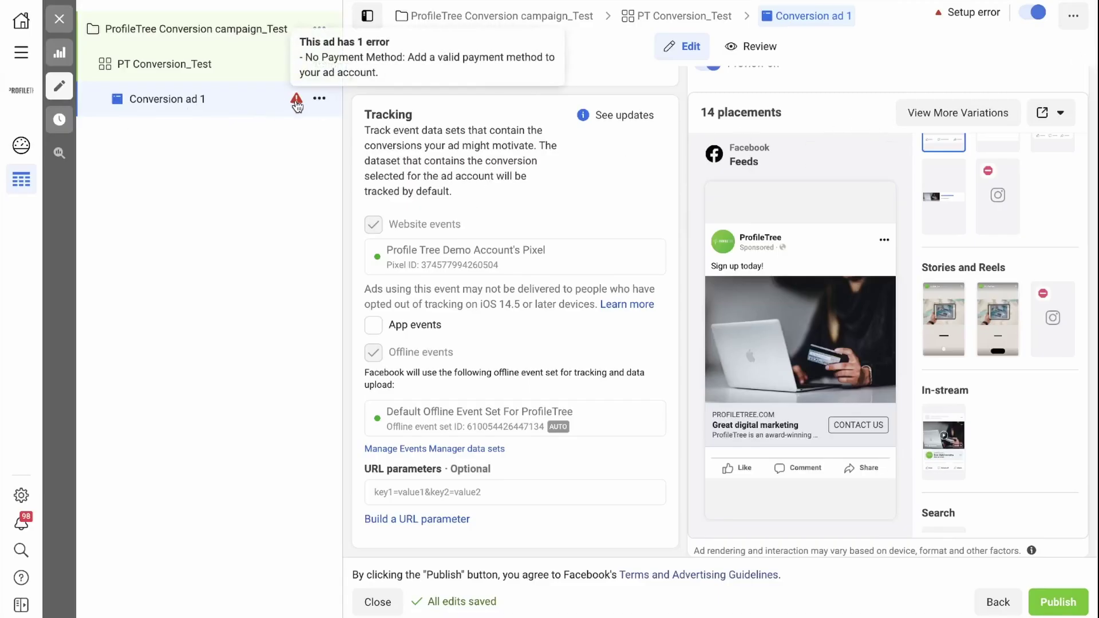
scroll(892, 176, up, 2)
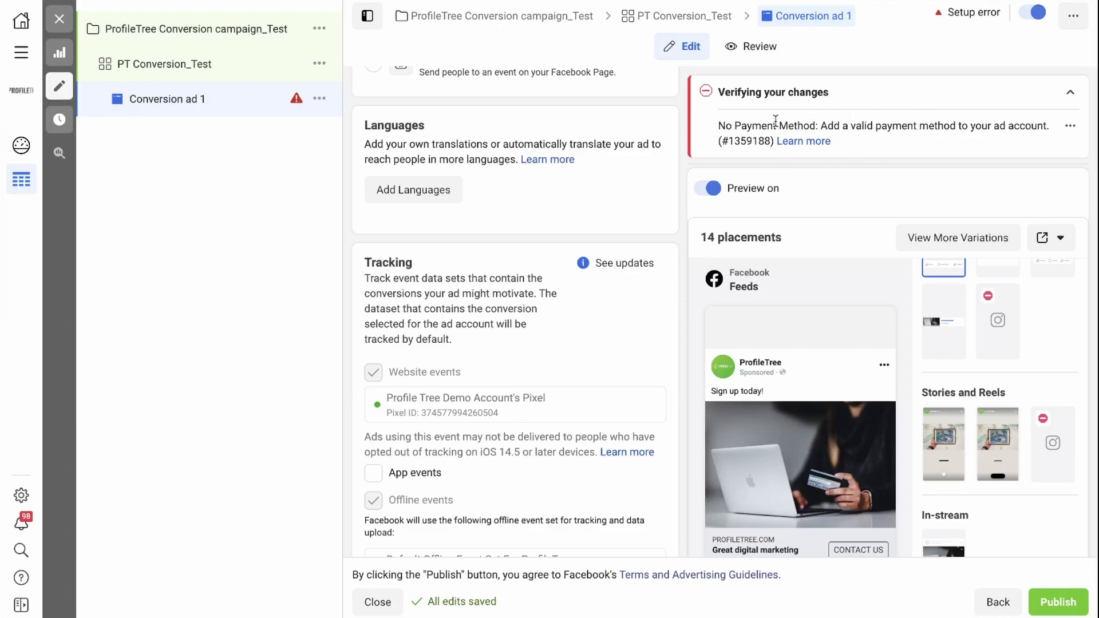
scroll(784, 118, down, 3)
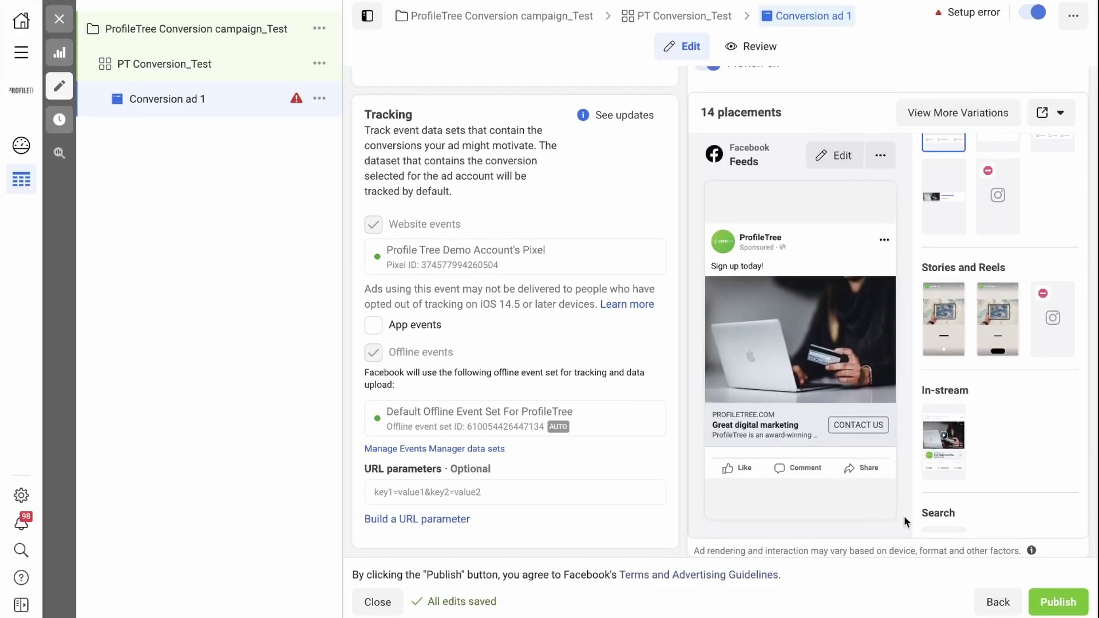
click(1058, 602)
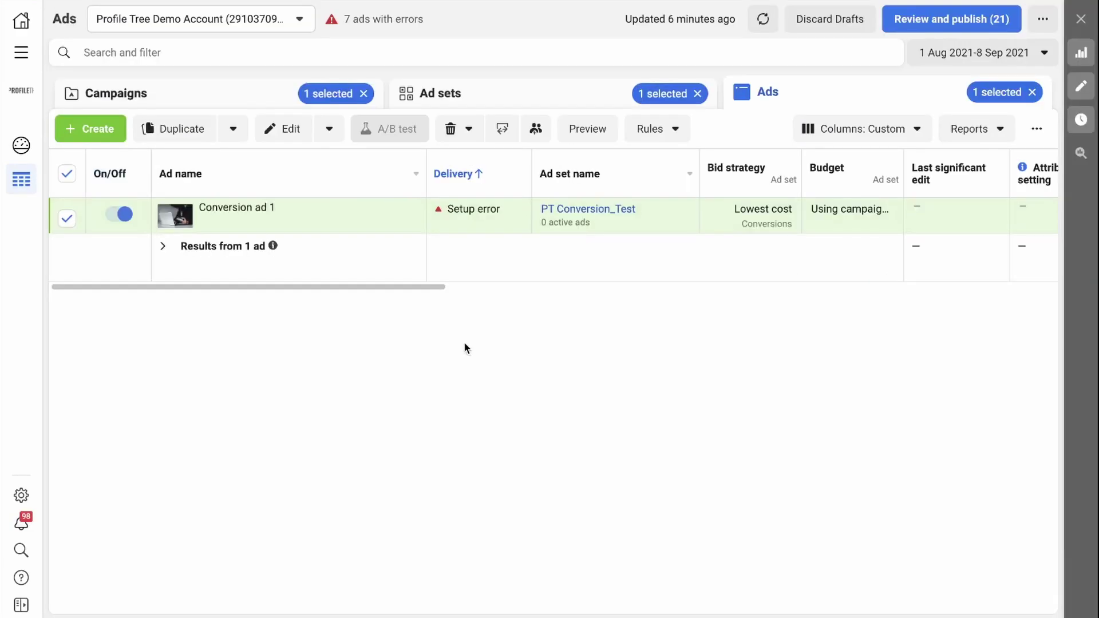